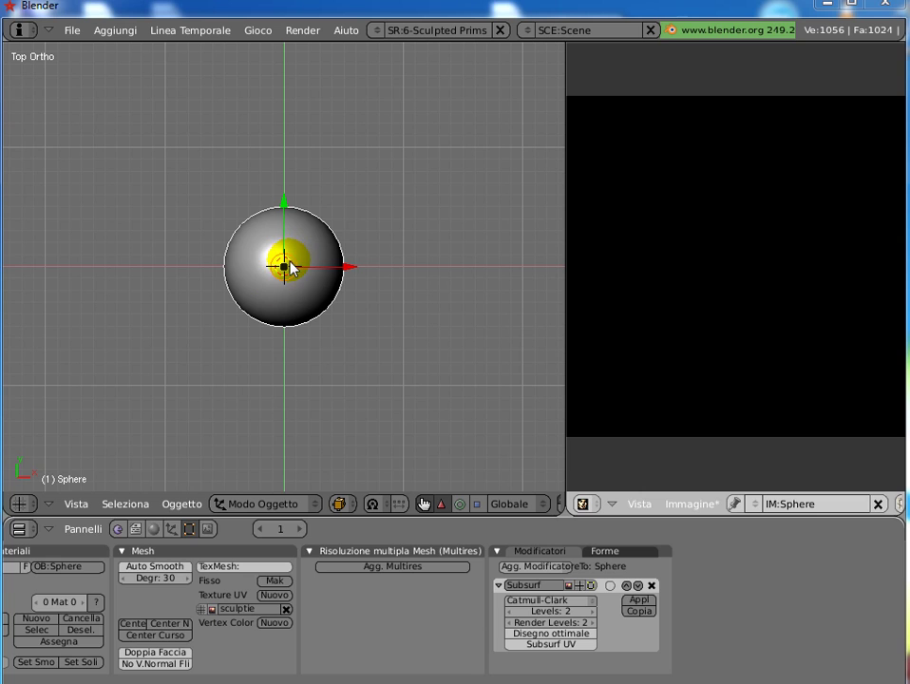
Step: Select the sculpted sphere in the viewport
{"action": "right_click", "coordinate": [288, 260]}
Step: Delete the sphere and load daisy-plate-lg-y.jpg as the 3D view's background image
{"action": "key", "text": "x"}
{"action": "left_click", "coordinate": [290, 262]}
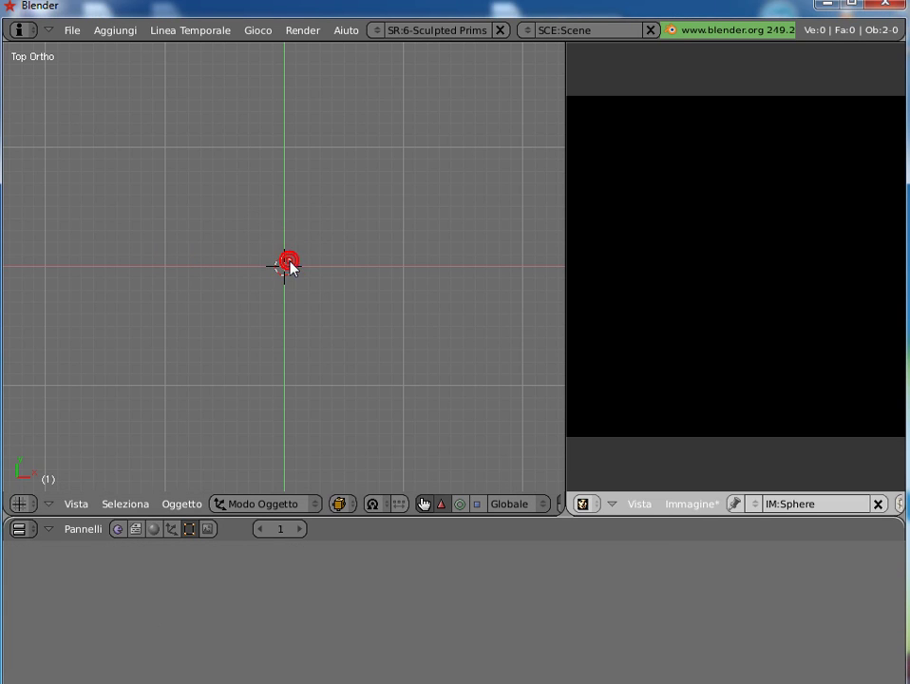
{"action": "left_click", "coordinate": [82, 503]}
{"action": "left_click", "coordinate": [128, 431]}
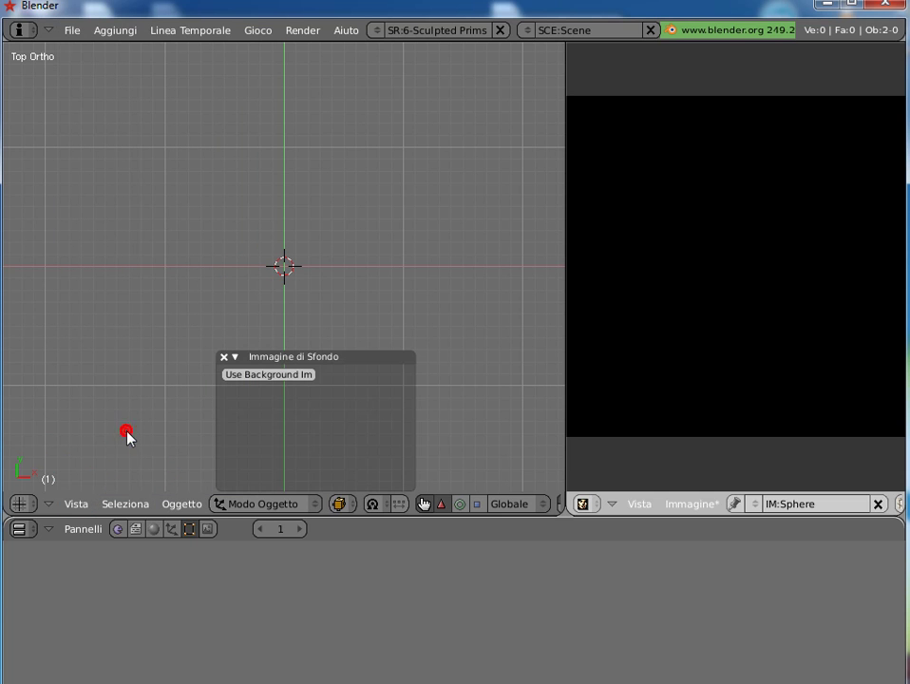
{"action": "left_click", "coordinate": [258, 374]}
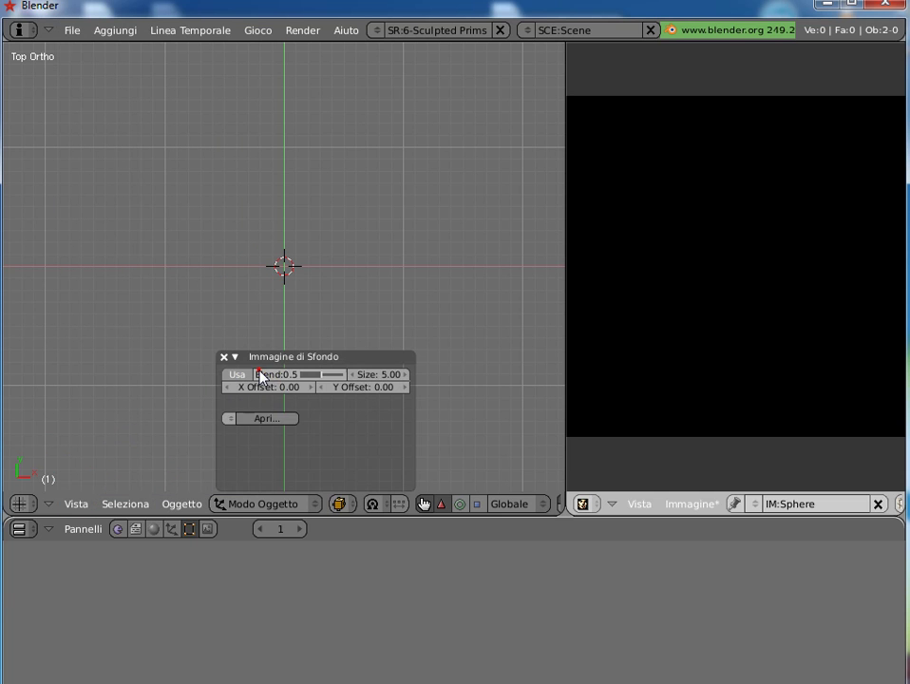
{"action": "left_click", "coordinate": [264, 419]}
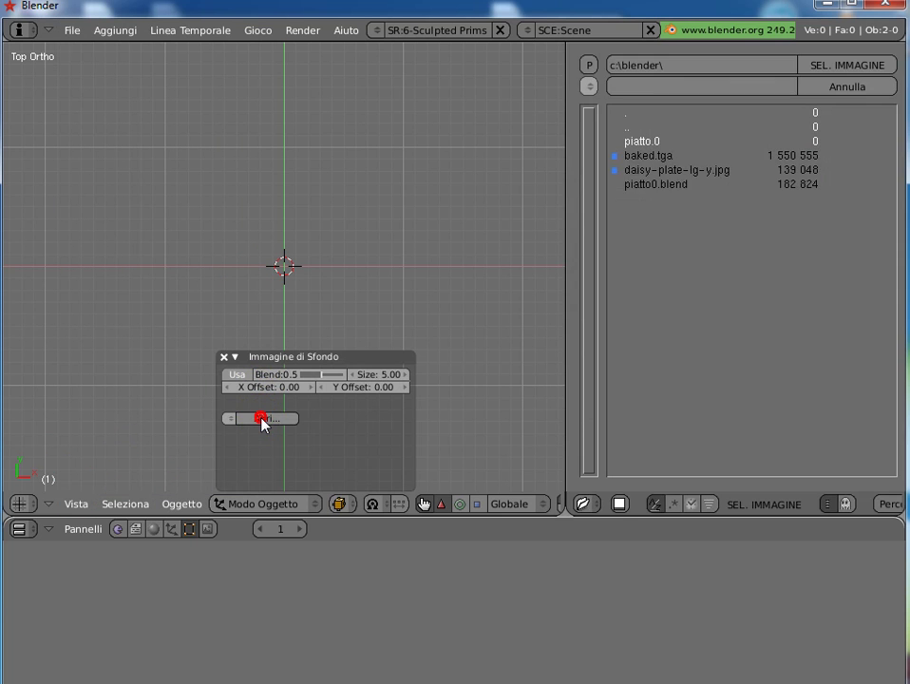
{"action": "left_click", "coordinate": [652, 171]}
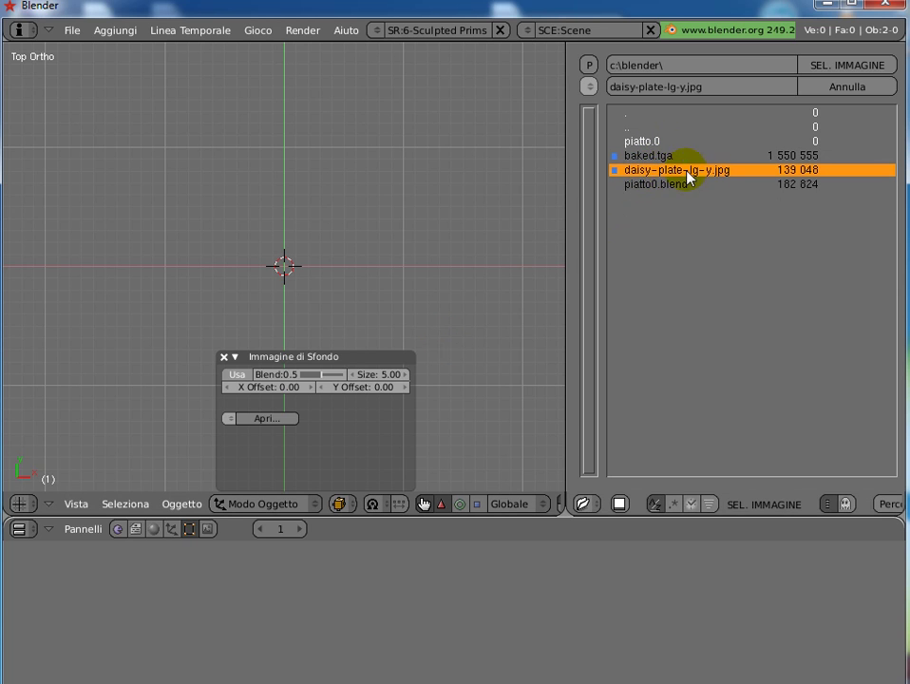
{"action": "left_click", "coordinate": [843, 65]}
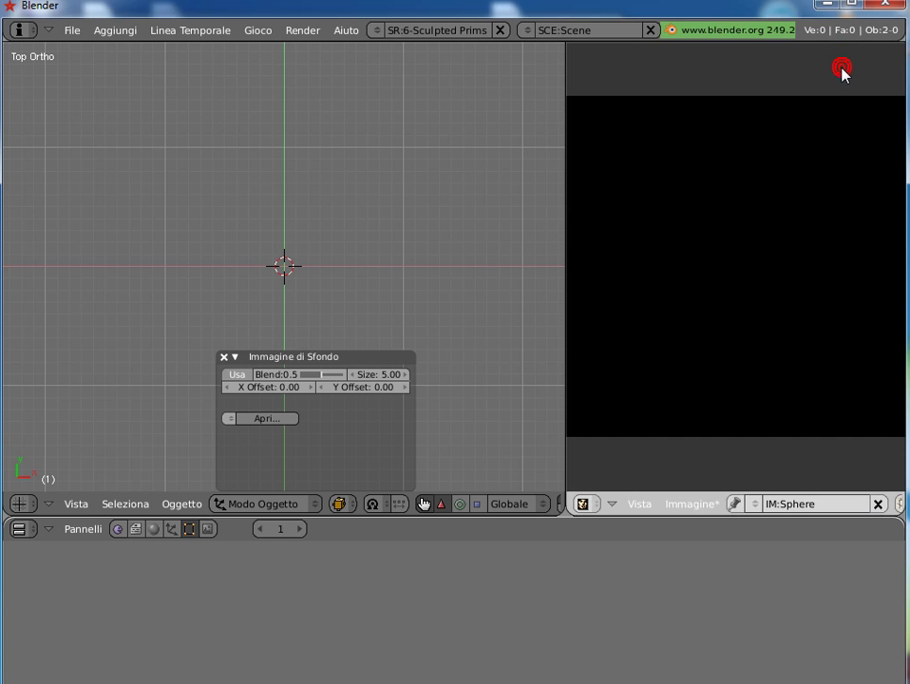
{"action": "left_click", "coordinate": [224, 358]}
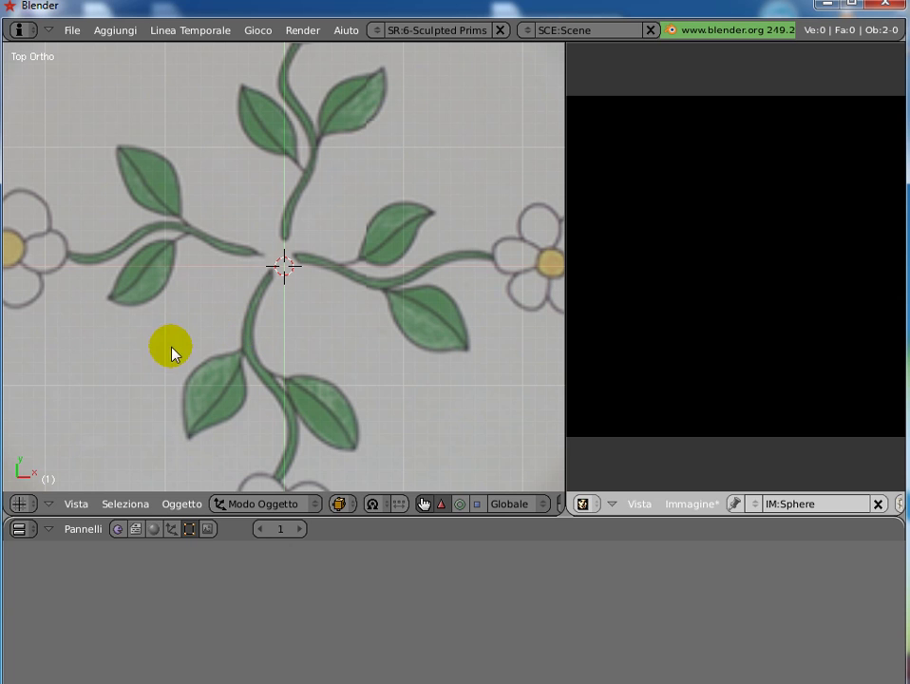
Step: Zoom out until the whole plate photo fits, then switch to Front view
{"action": "scroll", "coordinate": [274, 304], "scroll_direction": "down", "scroll_amount": 1}
{"action": "scroll", "coordinate": [275, 304], "scroll_direction": "down", "scroll_amount": 3}
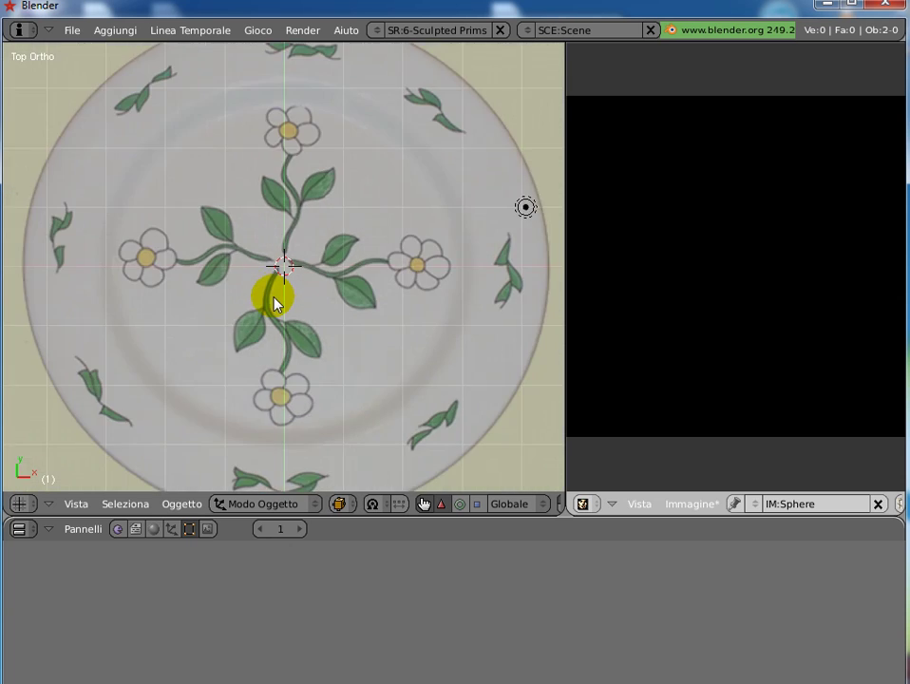
{"action": "scroll", "coordinate": [275, 304], "scroll_direction": "down", "scroll_amount": 2}
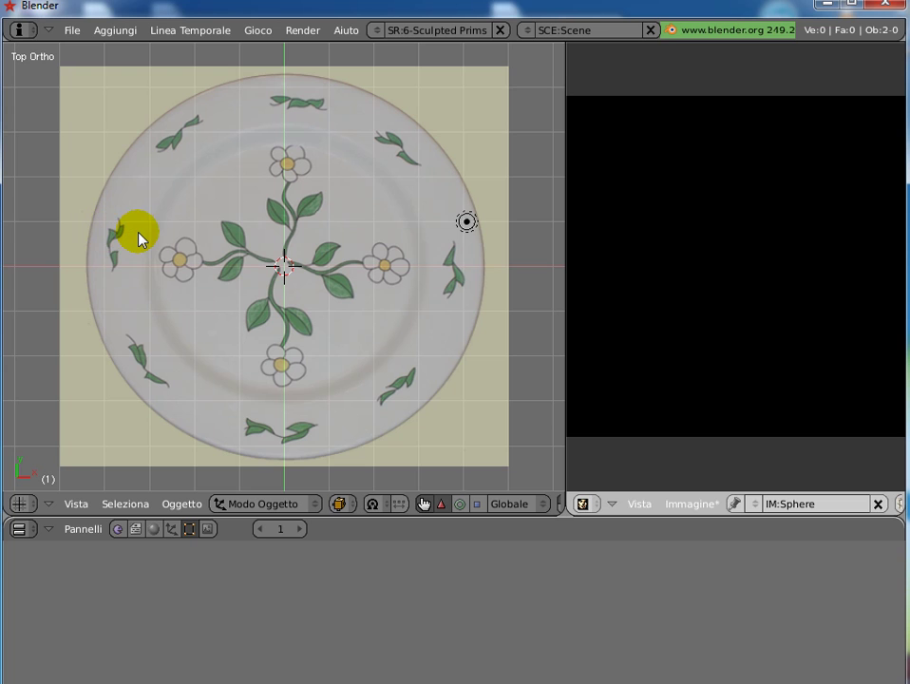
{"action": "key", "text": "KP_1"}
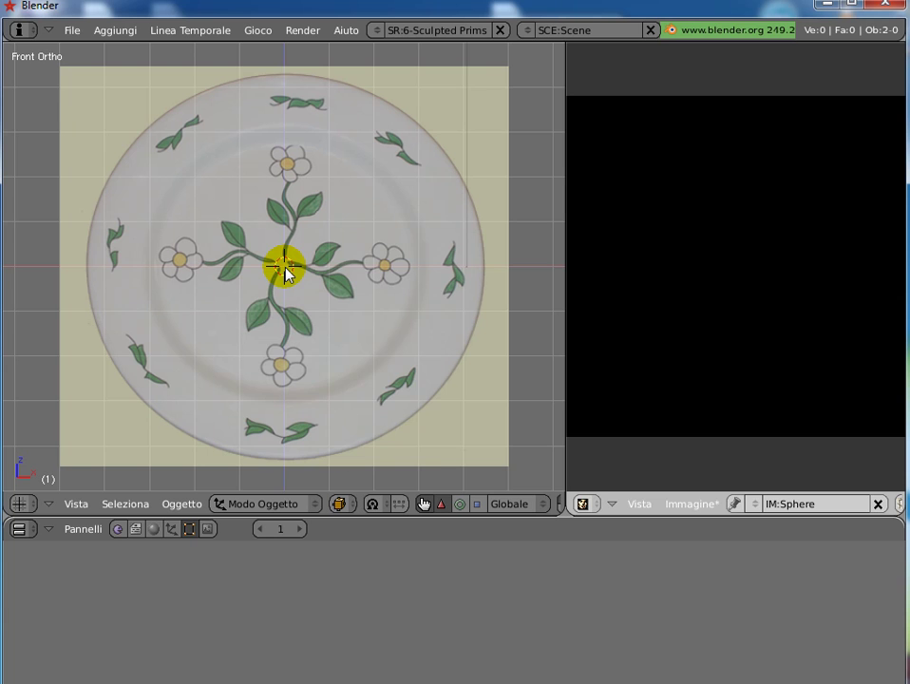
Step: Add an Empty mesh object (EmptyMesh) at the plate centre and enter Edit Mode
{"action": "key", "text": "space"}
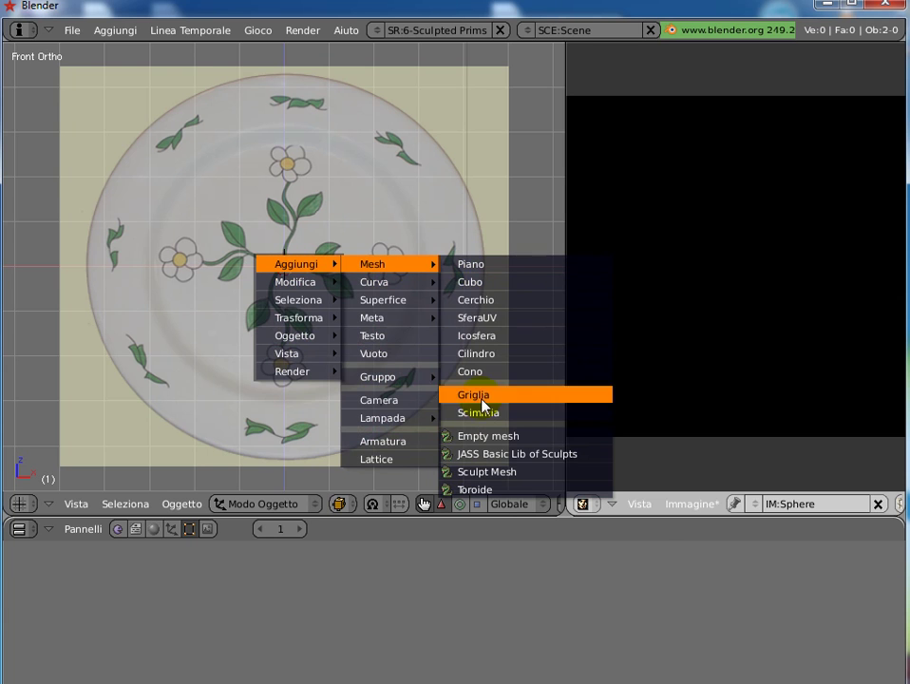
{"action": "left_click", "coordinate": [482, 436]}
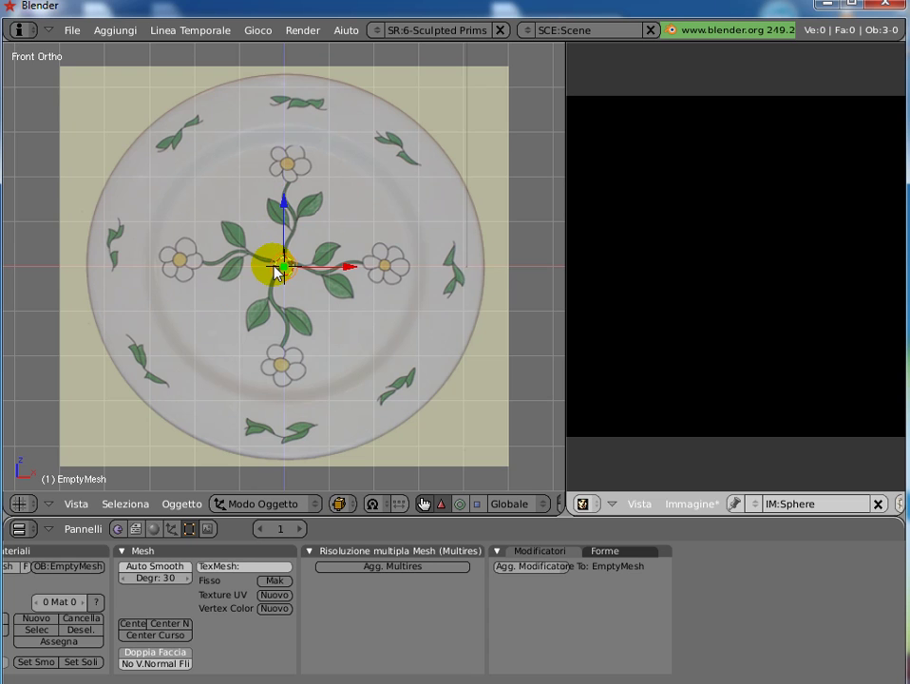
{"action": "key", "text": "Tab"}
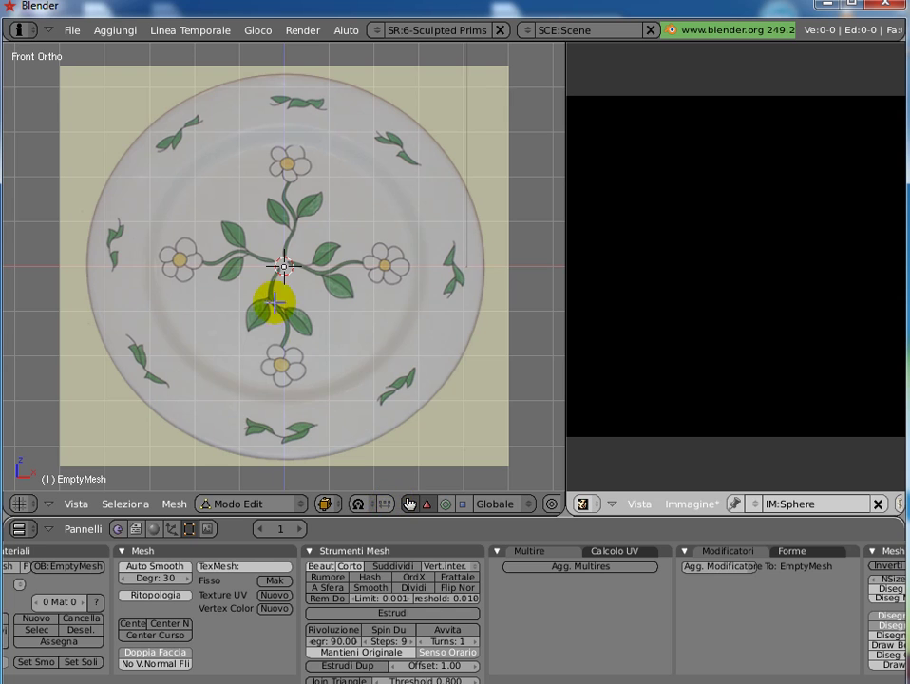
Step: Hide the transform manipulator and zoom in on the plate centre
{"action": "left_click", "coordinate": [409, 506]}
{"action": "scroll", "coordinate": [327, 278], "scroll_direction": "up", "scroll_amount": 4}
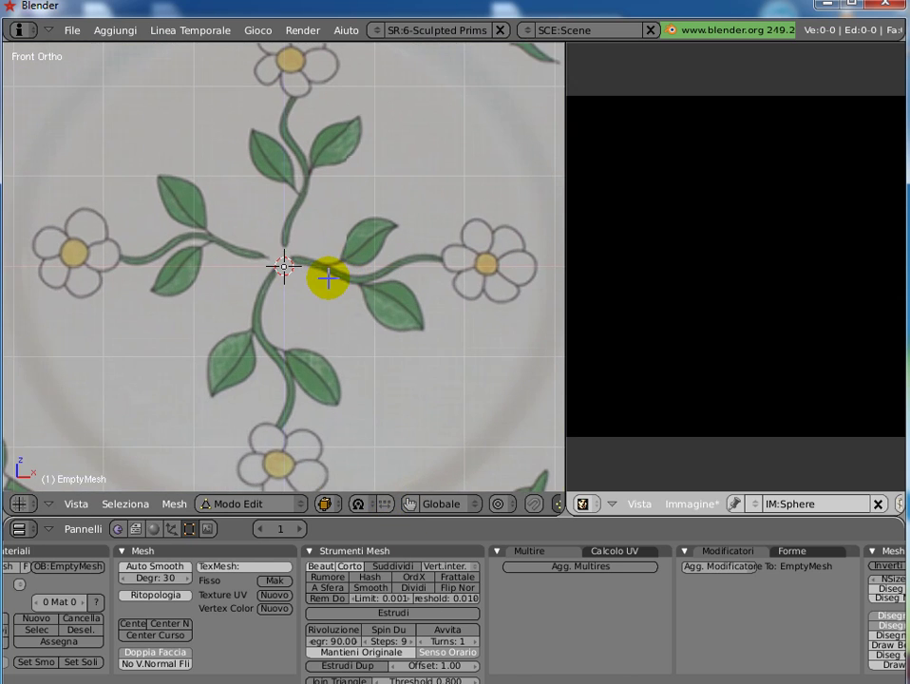
{"action": "scroll", "coordinate": [328, 278], "scroll_direction": "up", "scroll_amount": 3}
{"action": "scroll", "coordinate": [328, 278], "scroll_direction": "up", "scroll_amount": 1}
{"action": "scroll", "coordinate": [328, 277], "scroll_direction": "up", "scroll_amount": 1}
{"action": "scroll", "coordinate": [328, 278], "scroll_direction": "up", "scroll_amount": 1}
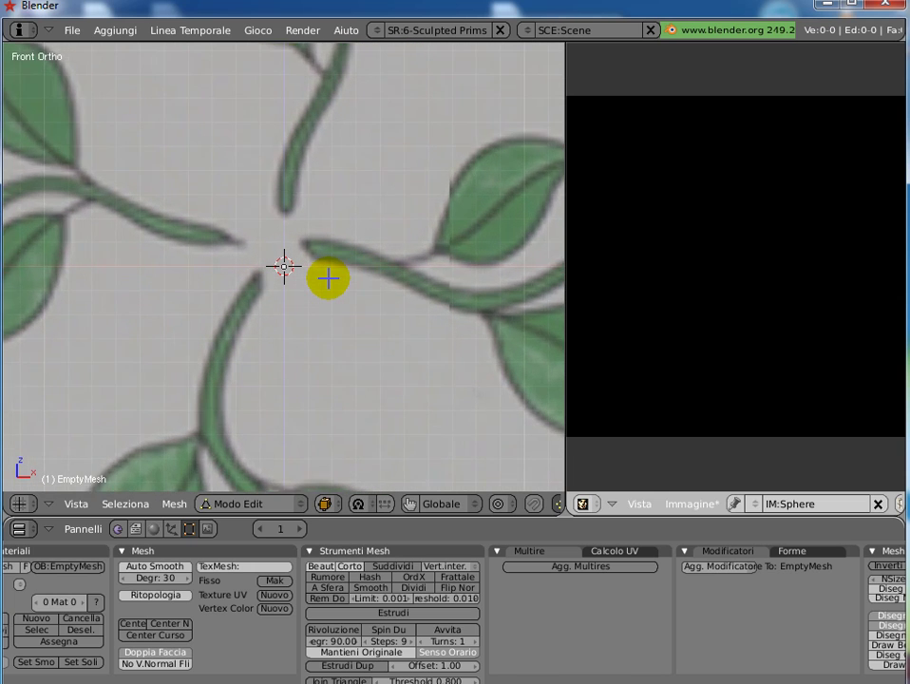
{"action": "scroll", "coordinate": [327, 278], "scroll_direction": "up", "scroll_amount": 1}
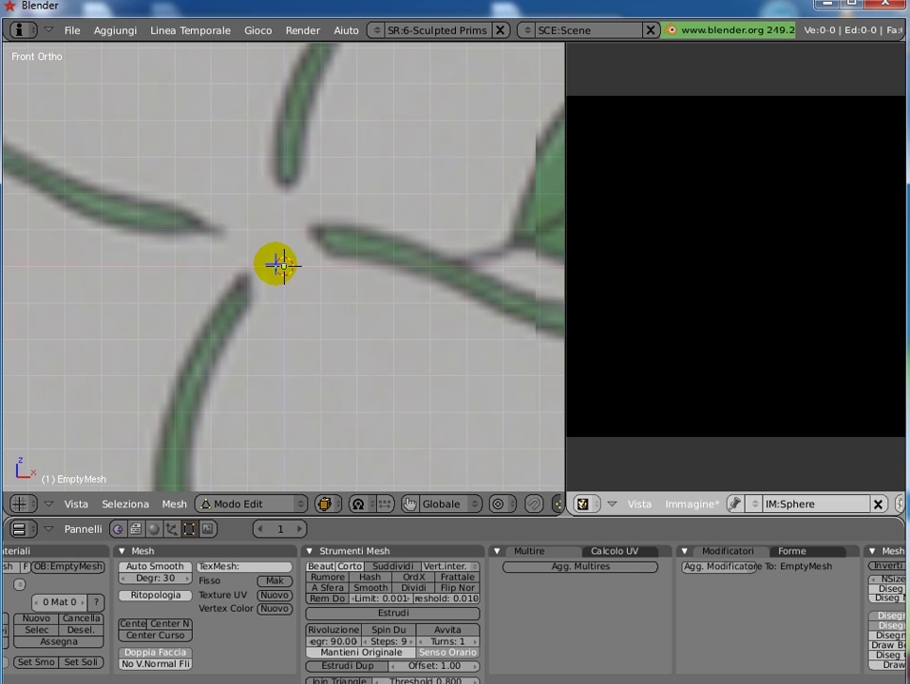
Step: Ctrl+click at the plate centre to place EmptyMesh's first vertex
{"action": "left_click", "coordinate": [277, 265], "text": "ctrl"}
{"action": "scroll", "coordinate": [228, 277], "scroll_direction": "down", "scroll_amount": 2}
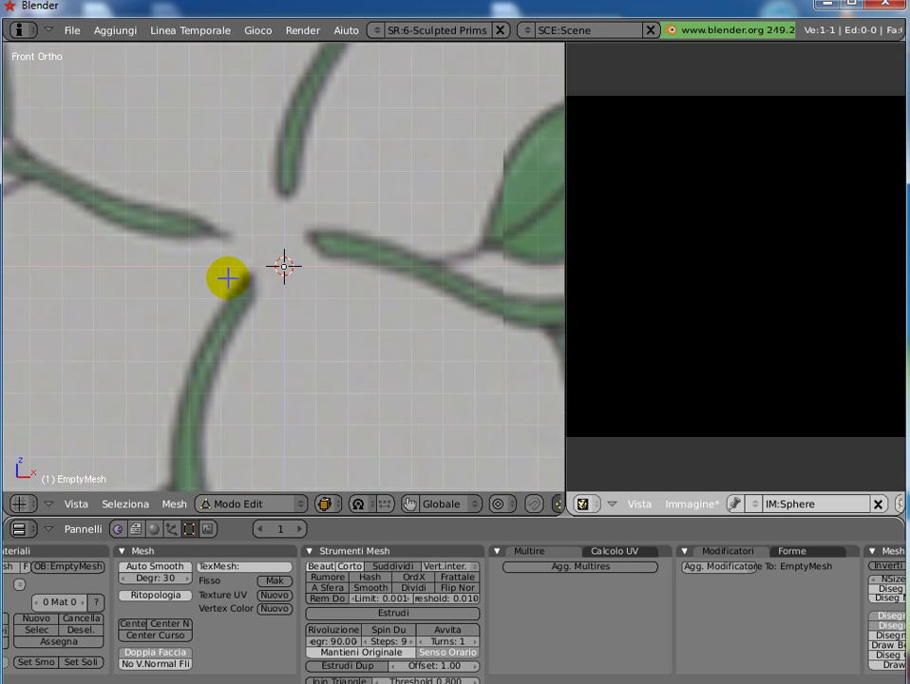
{"action": "scroll", "coordinate": [228, 279], "scroll_direction": "down", "scroll_amount": 2}
{"action": "scroll", "coordinate": [229, 284], "scroll_direction": "down", "scroll_amount": 2}
{"action": "scroll", "coordinate": [230, 288], "scroll_direction": "down", "scroll_amount": 2}
{"action": "scroll", "coordinate": [230, 291], "scroll_direction": "down", "scroll_amount": 1}
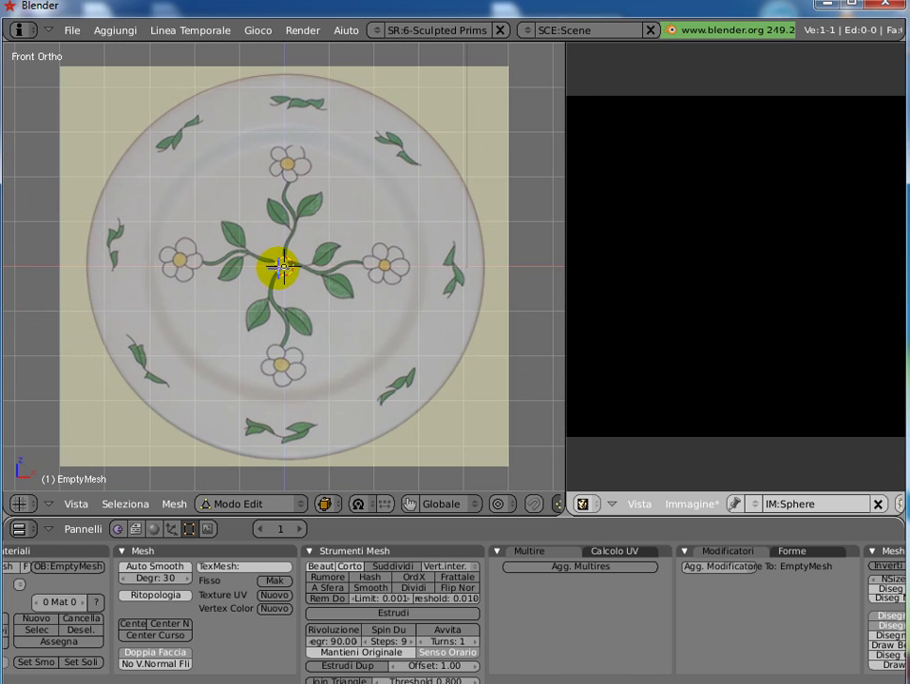
Step: Extend the profile leftward from the centre toward the left flower, keeping Front view
{"action": "left_click", "coordinate": [162, 266], "text": "ctrl"}
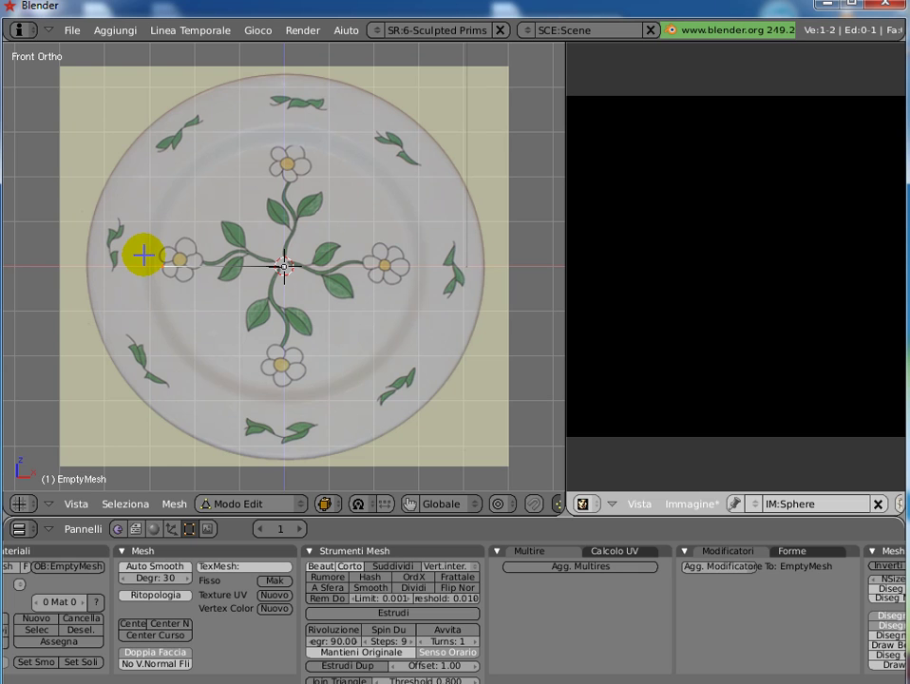
{"action": "left_click", "coordinate": [160, 265], "text": "ctrl"}
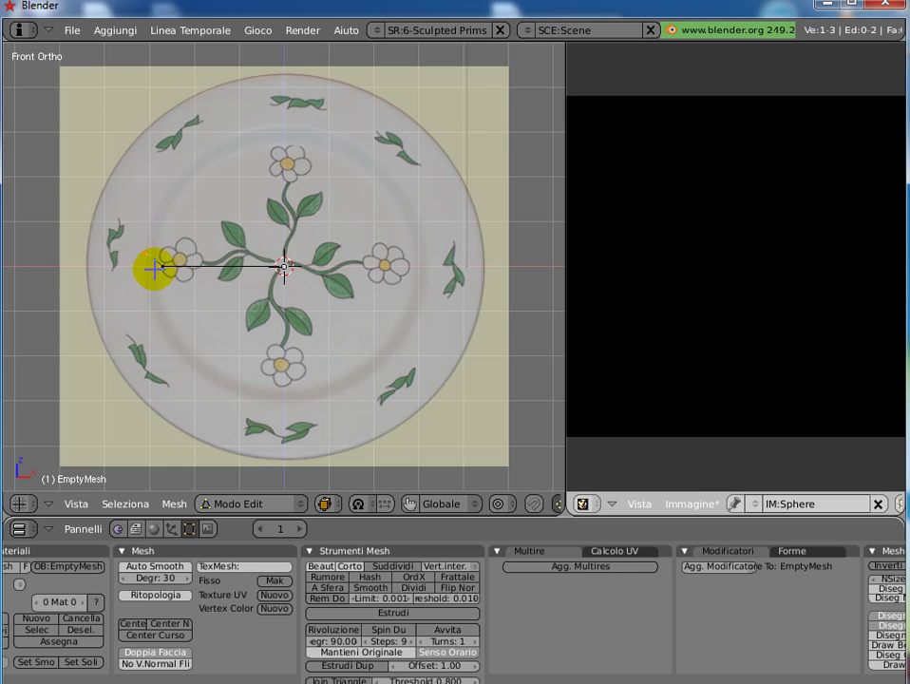
{"action": "scroll", "coordinate": [195, 261], "scroll_direction": "up", "scroll_amount": 2}
{"action": "mouse_move", "coordinate": [79, 245]}
{"action": "middle_mouse_down"}
{"action": "mouse_move", "coordinate": [93, 270]}
{"action": "mouse_move", "coordinate": [105, 271]}
{"action": "mouse_move", "coordinate": [102, 247]}
{"action": "mouse_move", "coordinate": [110, 304]}
{"action": "middle_mouse_up"}
{"action": "key", "text": "KP_1"}
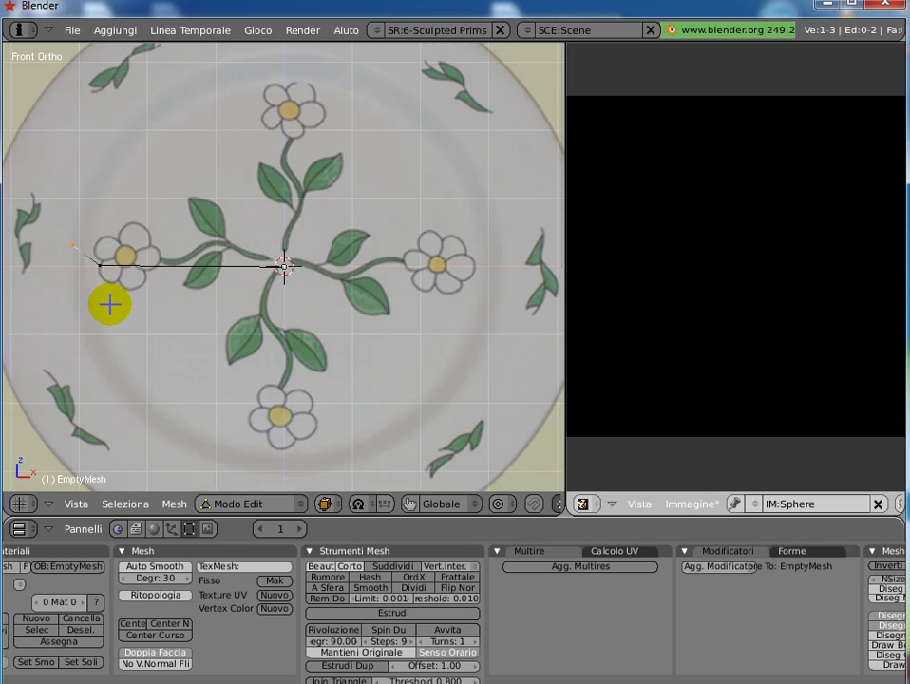
{"action": "scroll", "coordinate": [73, 251], "scroll_direction": "down", "scroll_amount": 1}
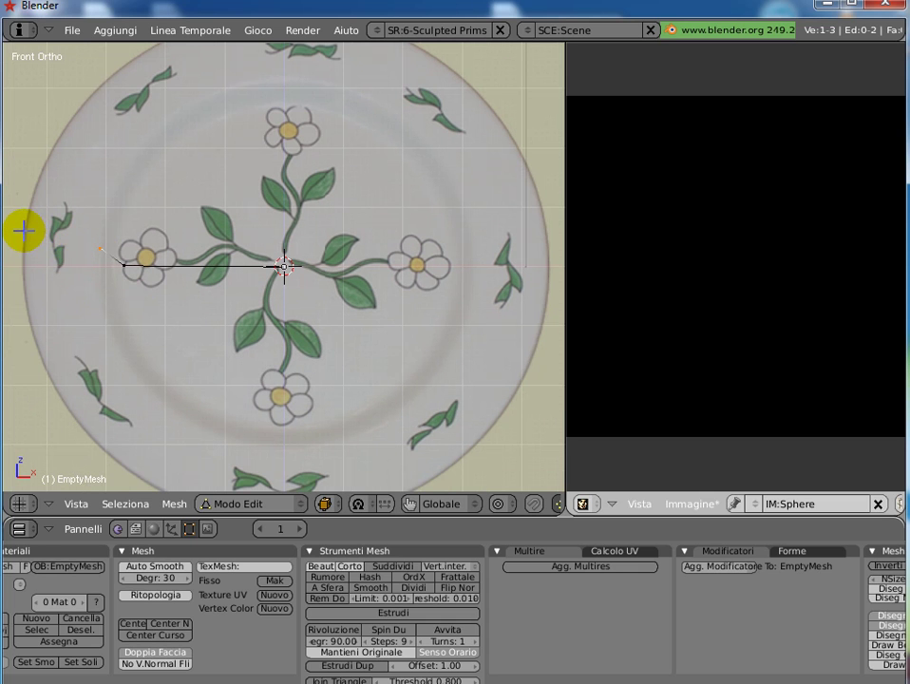
Step: Trace the profile up around the plate's rim and back in toward the left flower
{"action": "left_click", "coordinate": [31, 235], "text": "ctrl"}
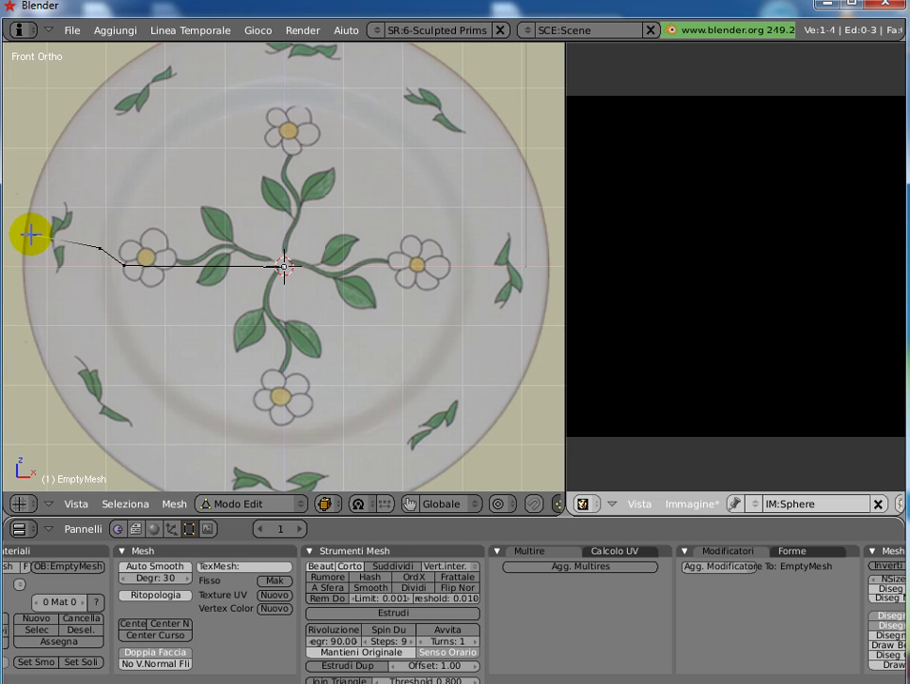
{"action": "left_click", "coordinate": [25, 224], "text": "ctrl"}
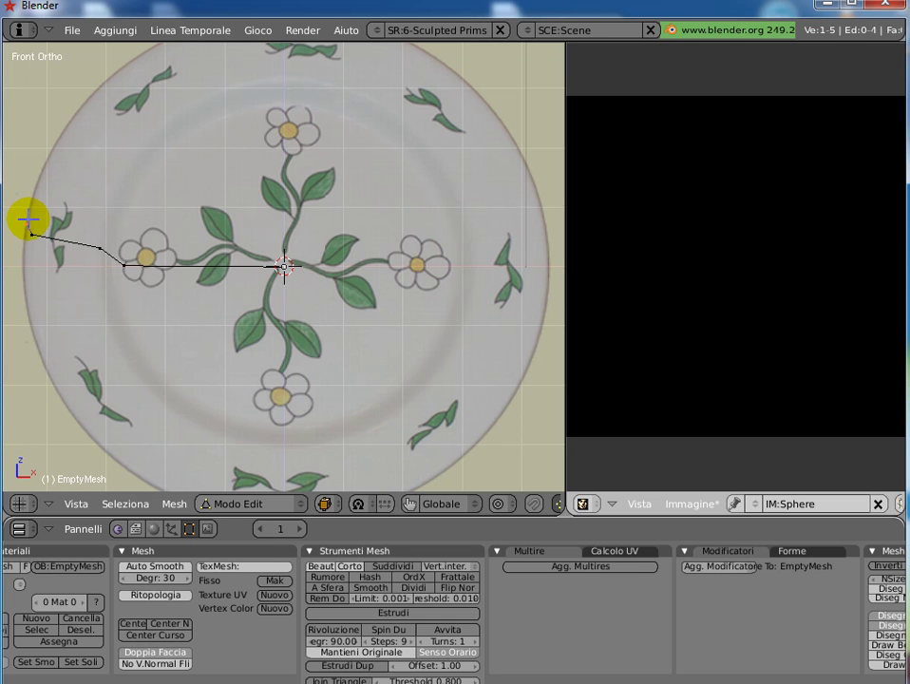
{"action": "left_click", "coordinate": [25, 221], "text": "ctrl"}
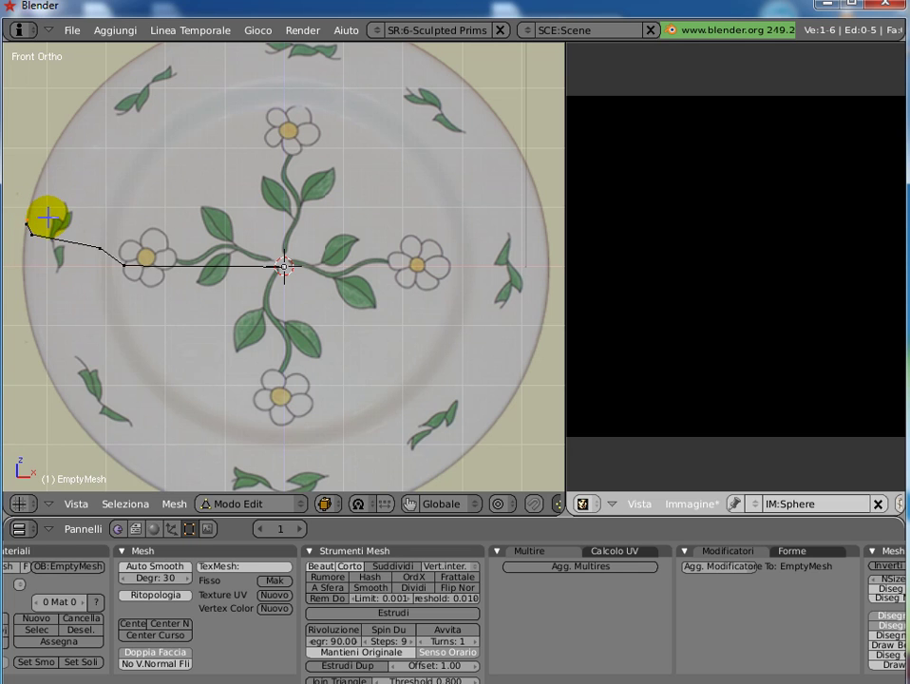
{"action": "left_click", "coordinate": [45, 218], "text": "ctrl"}
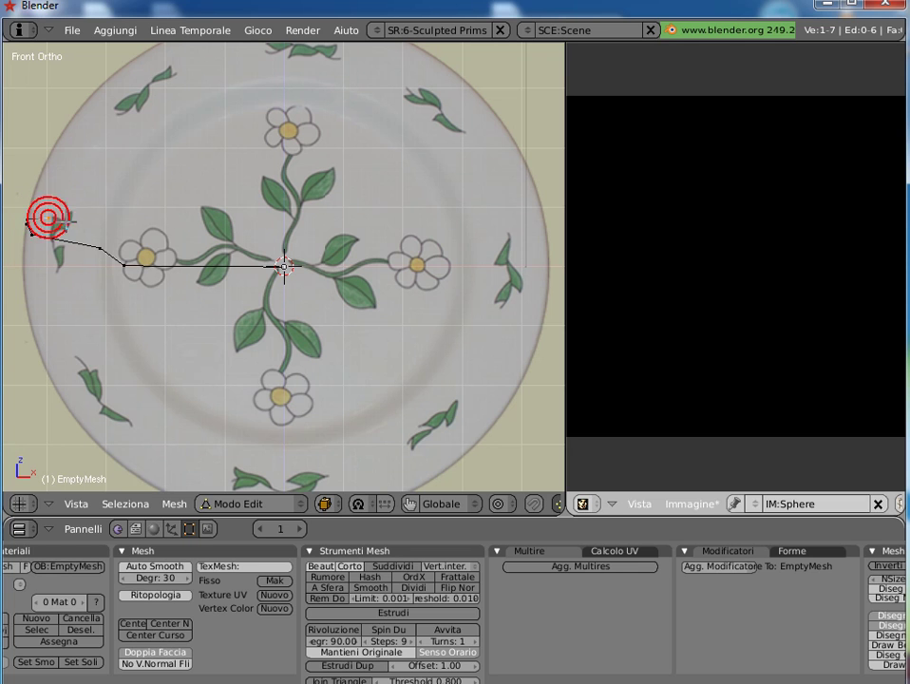
{"action": "left_click", "coordinate": [105, 227], "text": "ctrl"}
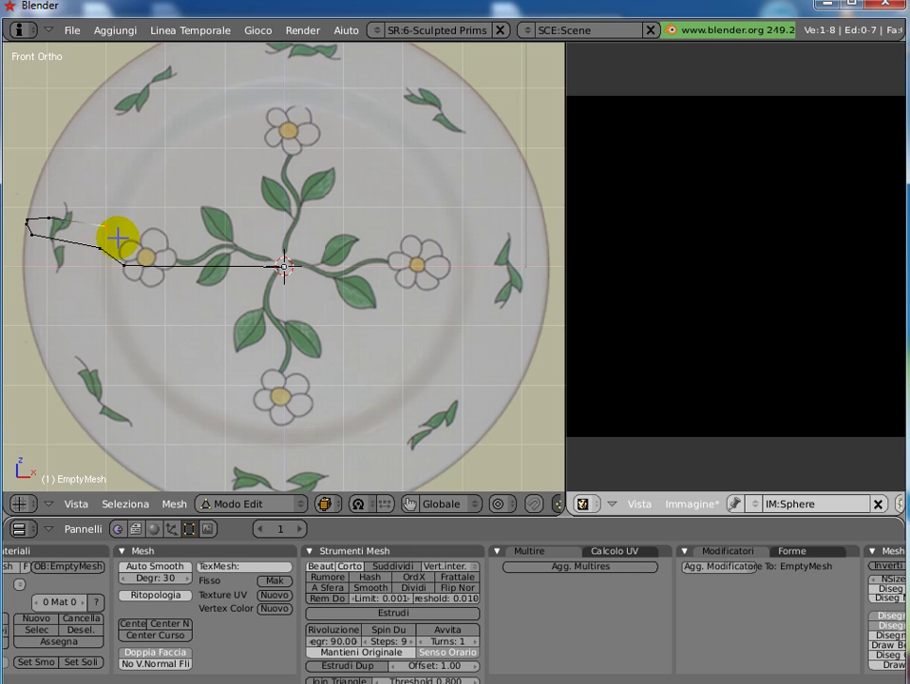
{"action": "left_click", "coordinate": [116, 239], "text": "ctrl"}
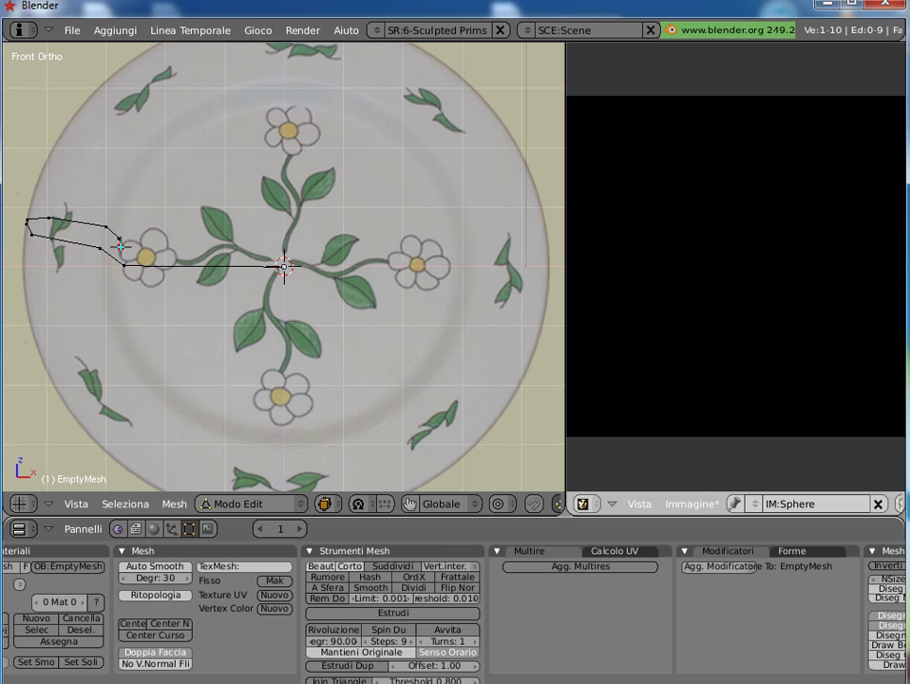
{"action": "left_click", "coordinate": [152, 249], "text": "ctrl"}
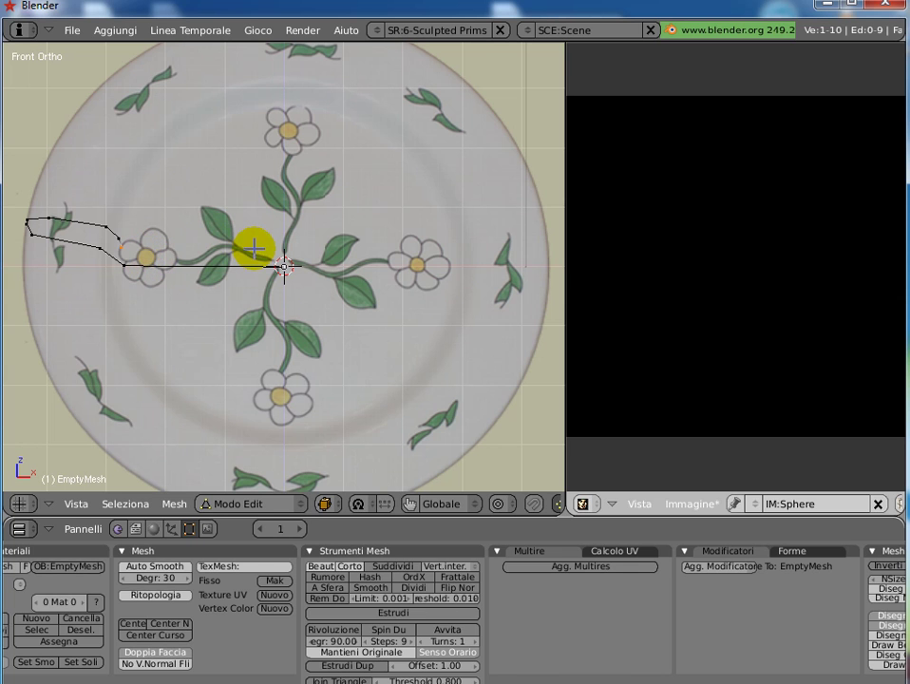
Step: Add the final profile vertex just above the plate centre, giving 11 vertices
{"action": "scroll", "coordinate": [254, 251], "scroll_direction": "up", "scroll_amount": 1}
{"action": "scroll", "coordinate": [254, 255], "scroll_direction": "up", "scroll_amount": 3}
{"action": "scroll", "coordinate": [254, 255], "scroll_direction": "down", "scroll_amount": 2}
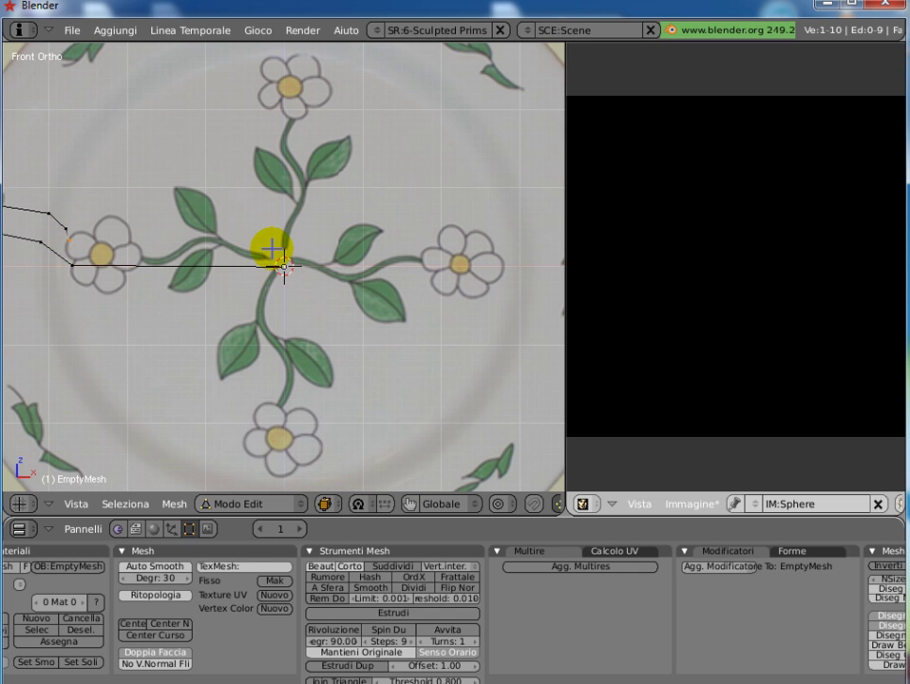
{"action": "scroll", "coordinate": [283, 267], "scroll_direction": "up", "scroll_amount": 4}
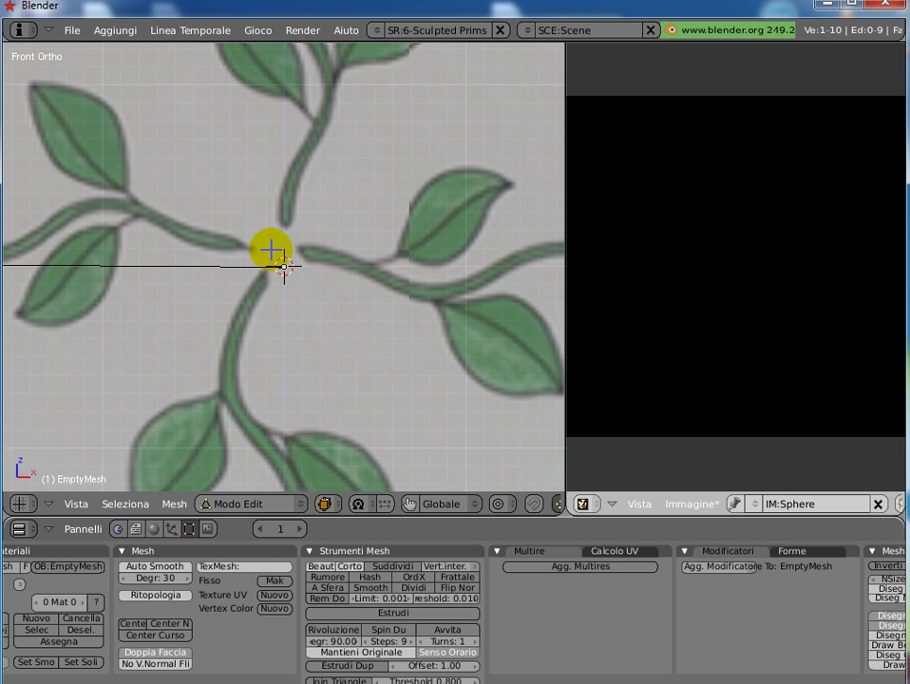
{"action": "scroll", "coordinate": [272, 250], "scroll_direction": "up", "scroll_amount": 2}
{"action": "scroll", "coordinate": [273, 250], "scroll_direction": "up", "scroll_amount": 1}
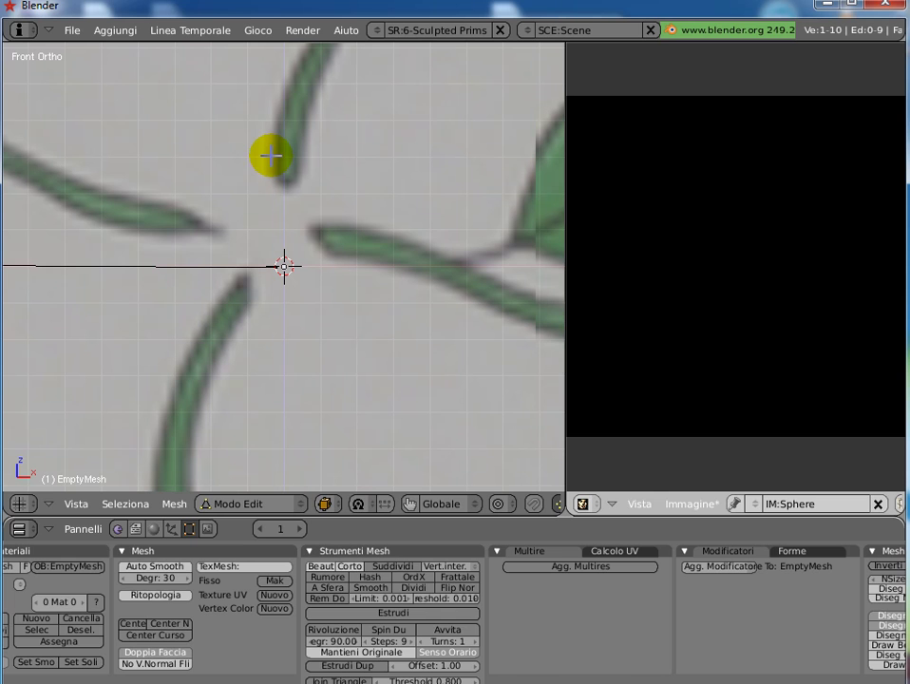
{"action": "left_click", "coordinate": [271, 156], "text": "ctrl"}
{"action": "scroll", "coordinate": [174, 217], "scroll_direction": "down", "scroll_amount": 3}
{"action": "scroll", "coordinate": [171, 219], "scroll_direction": "down", "scroll_amount": 2}
{"action": "scroll", "coordinate": [171, 218], "scroll_direction": "down", "scroll_amount": 1}
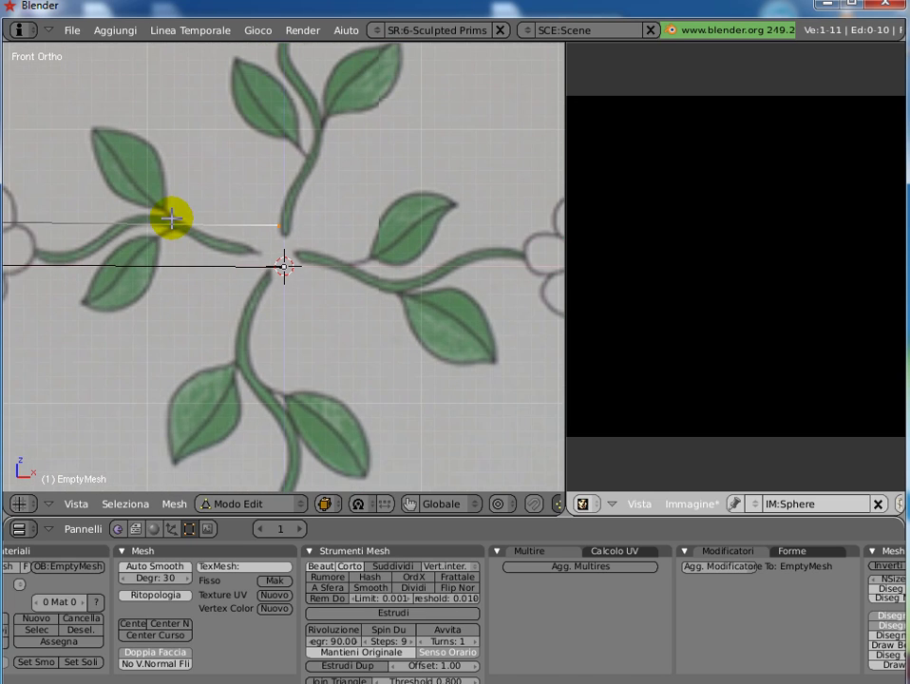
{"action": "scroll", "coordinate": [171, 218], "scroll_direction": "down", "scroll_amount": 1}
{"action": "scroll", "coordinate": [171, 219], "scroll_direction": "down", "scroll_amount": 1}
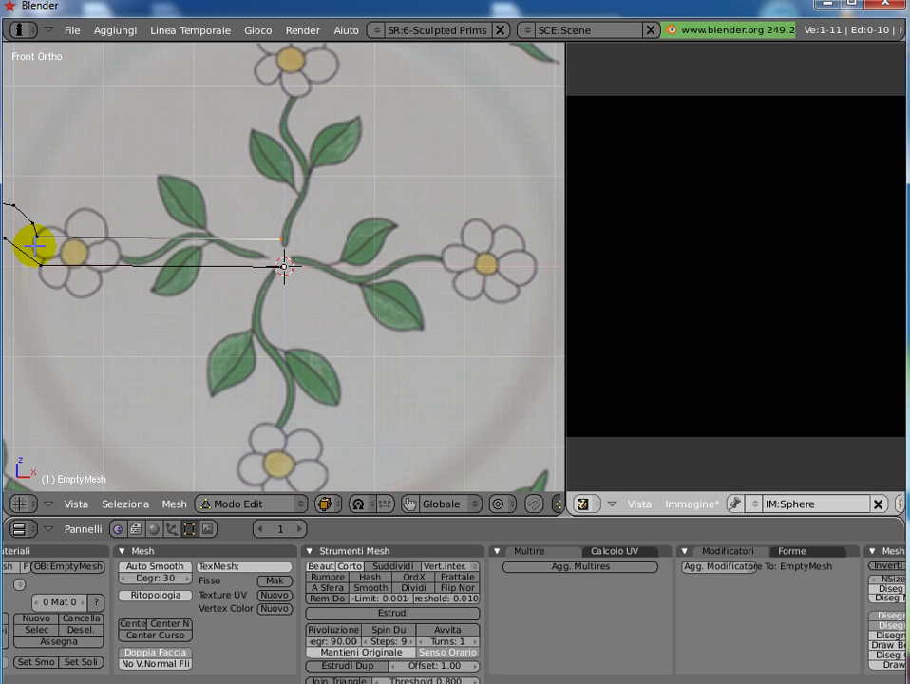
Step: Level the profile's upper inner edge by scaling its two vertices to 0 on Z
{"action": "key", "text": "a"}
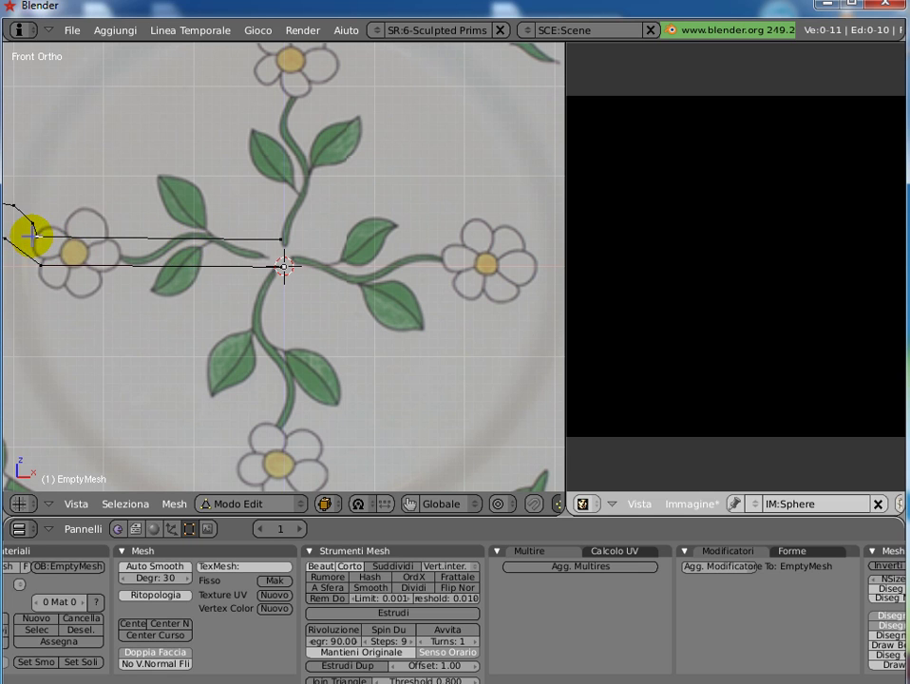
{"action": "right_click", "coordinate": [26, 231]}
{"action": "key", "text": "g"}
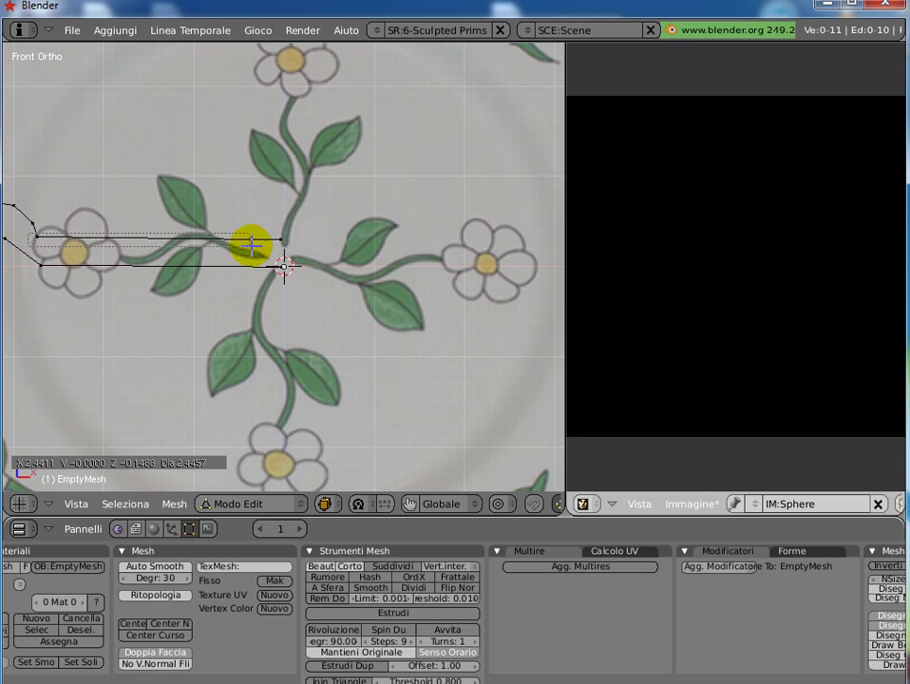
{"action": "left_click", "coordinate": [300, 245]}
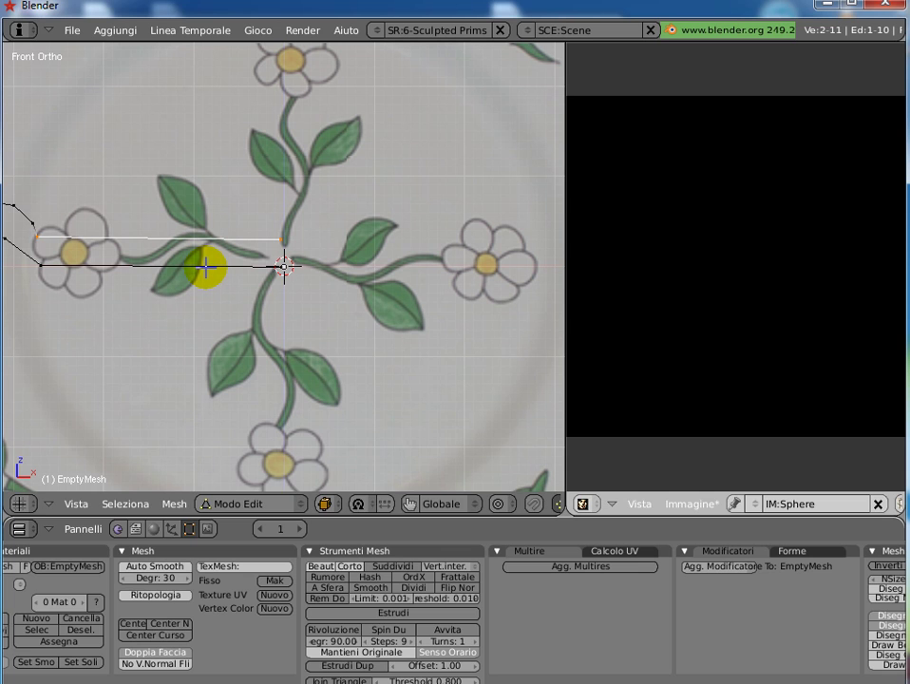
{"action": "type", "text": "sz"}
{"action": "type", "text": "0"}
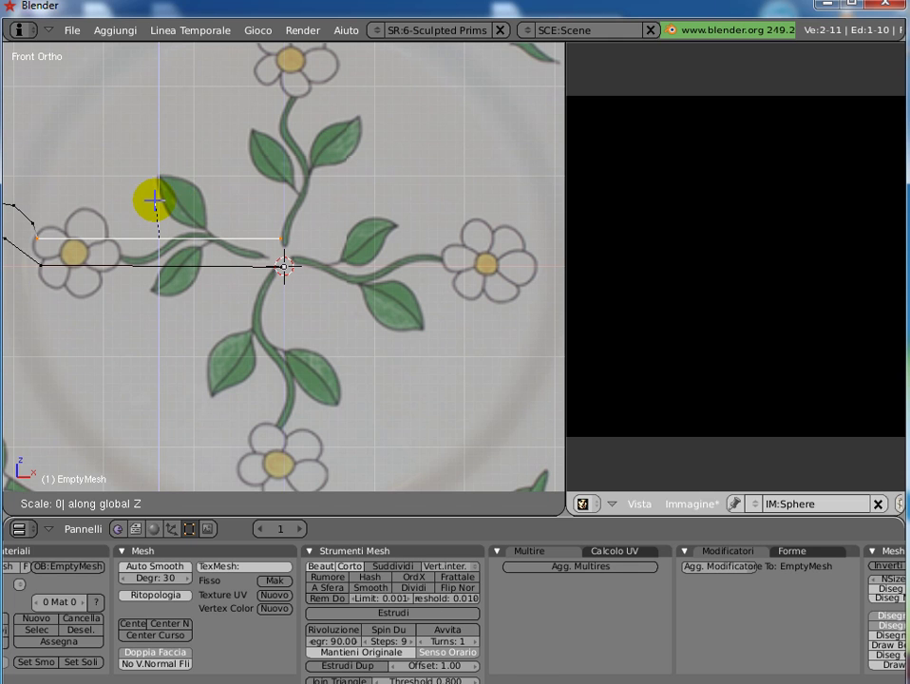
{"action": "key", "text": "Return"}
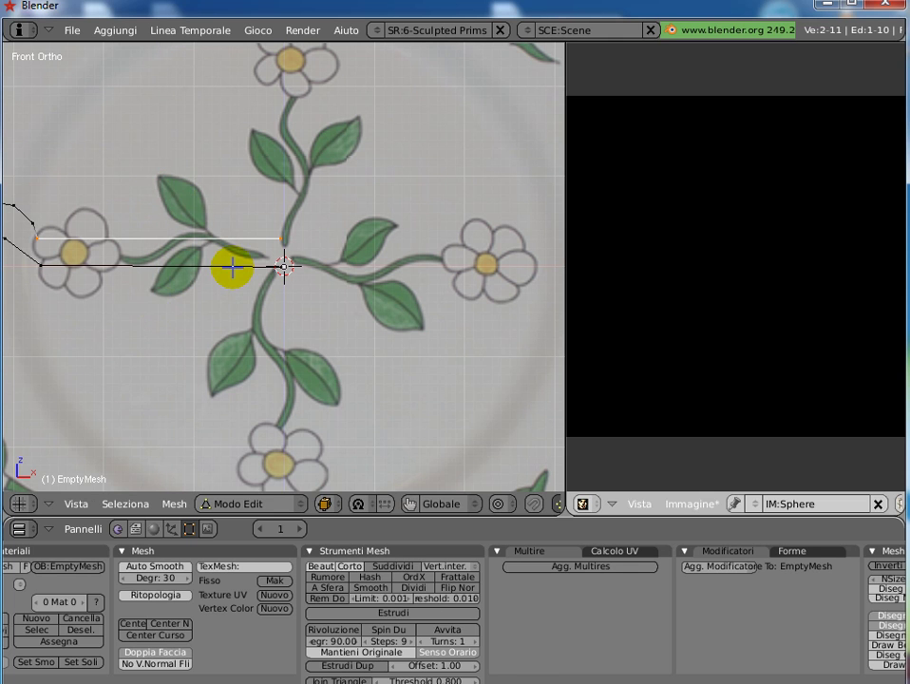
Step: Move the upper edge's inner end vertex toward the plate centre
{"action": "scroll", "coordinate": [233, 266], "scroll_direction": "up", "scroll_amount": 3}
{"action": "scroll", "coordinate": [233, 266], "scroll_direction": "up", "scroll_amount": 2}
{"action": "scroll", "coordinate": [233, 267], "scroll_direction": "up", "scroll_amount": 1}
{"action": "scroll", "coordinate": [233, 266], "scroll_direction": "up", "scroll_amount": 2}
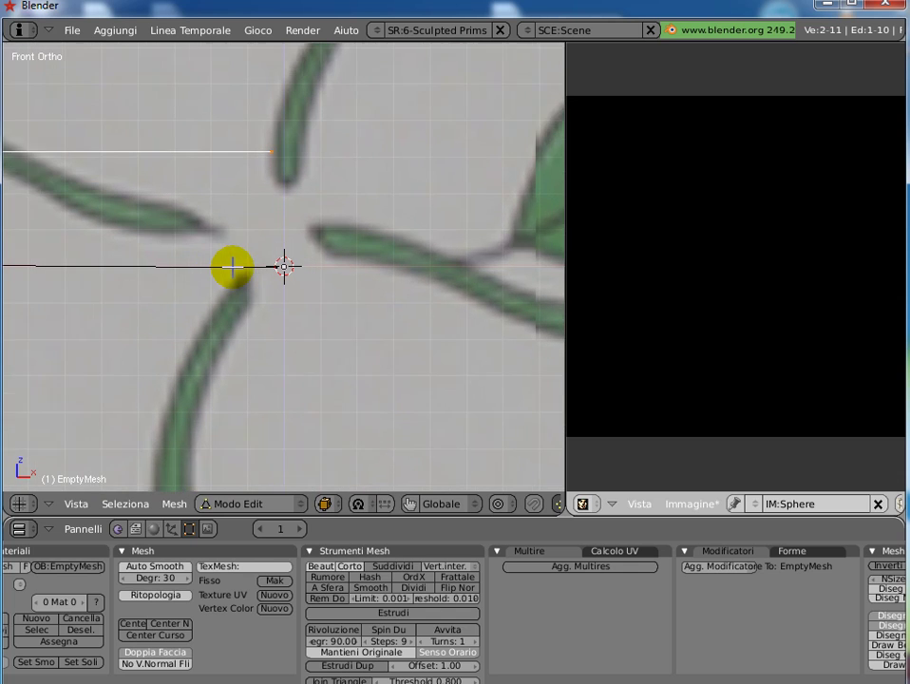
{"action": "scroll", "coordinate": [233, 266], "scroll_direction": "up", "scroll_amount": 1}
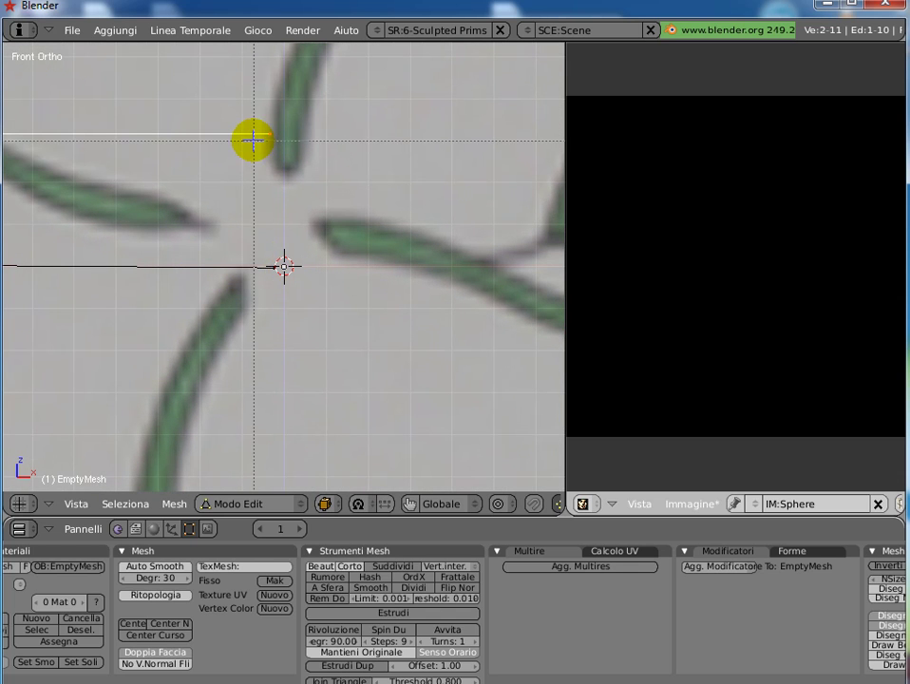
{"action": "left_click_drag", "start_coordinate": [247, 102], "coordinate": [269, 205]}
{"action": "left_click", "coordinate": [296, 304]}
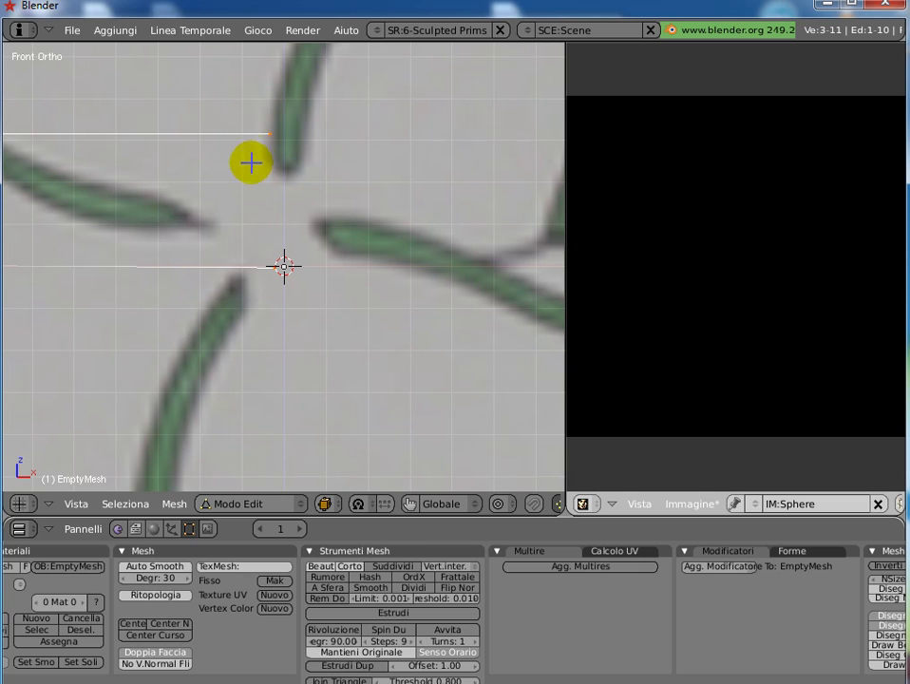
Step: Align the two innermost vertices on the central axis by scaling them to 0 on X
{"action": "key", "text": "a"}
{"action": "key", "text": "a"}
{"action": "key", "text": "a"}
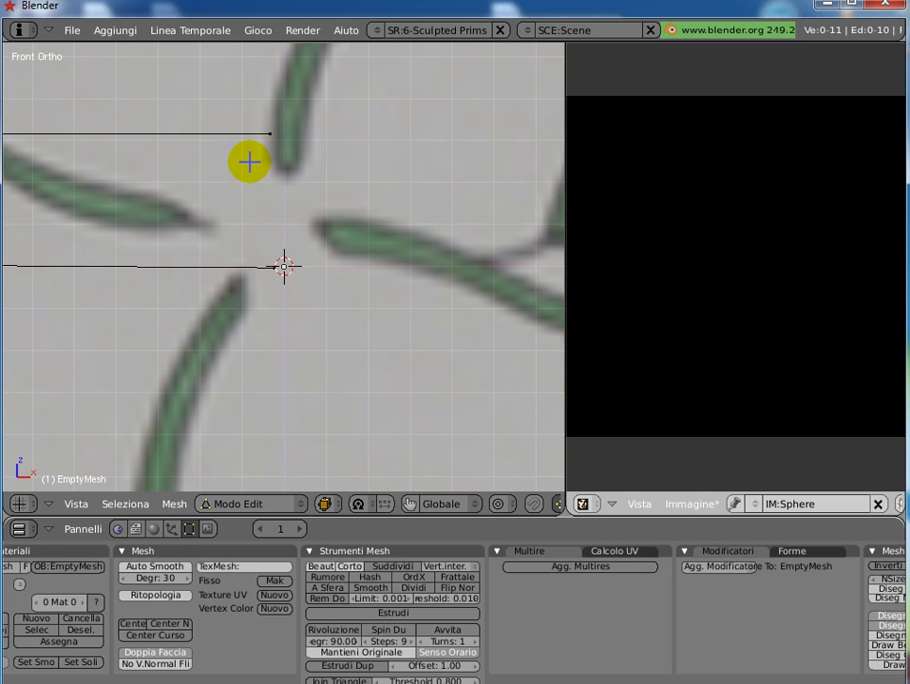
{"action": "key", "text": "b"}
{"action": "left_click_drag", "start_coordinate": [251, 111], "coordinate": [287, 292]}
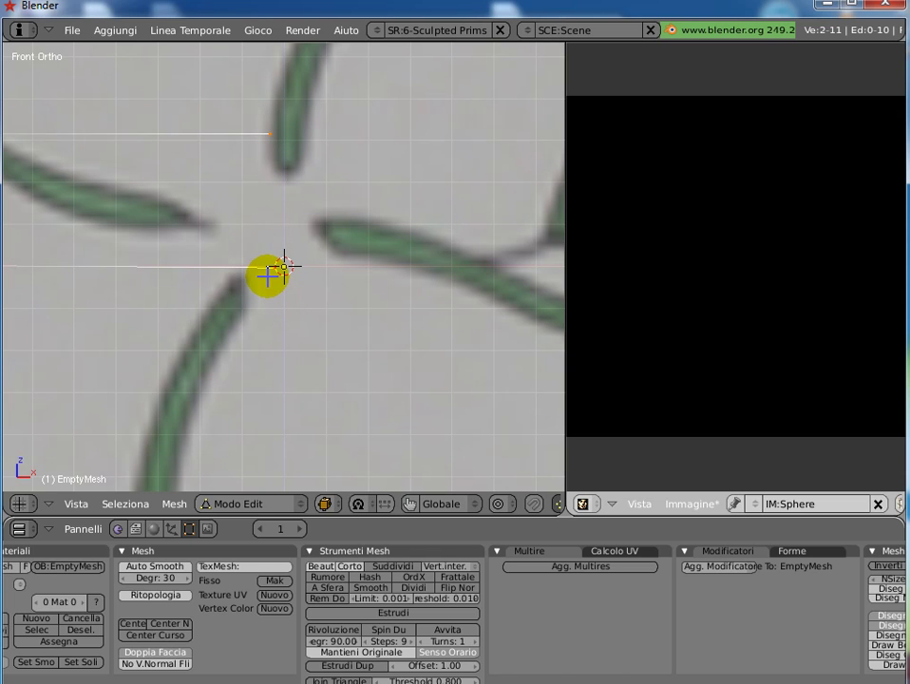
{"action": "type", "text": "sx"}
{"action": "type", "text": "0"}
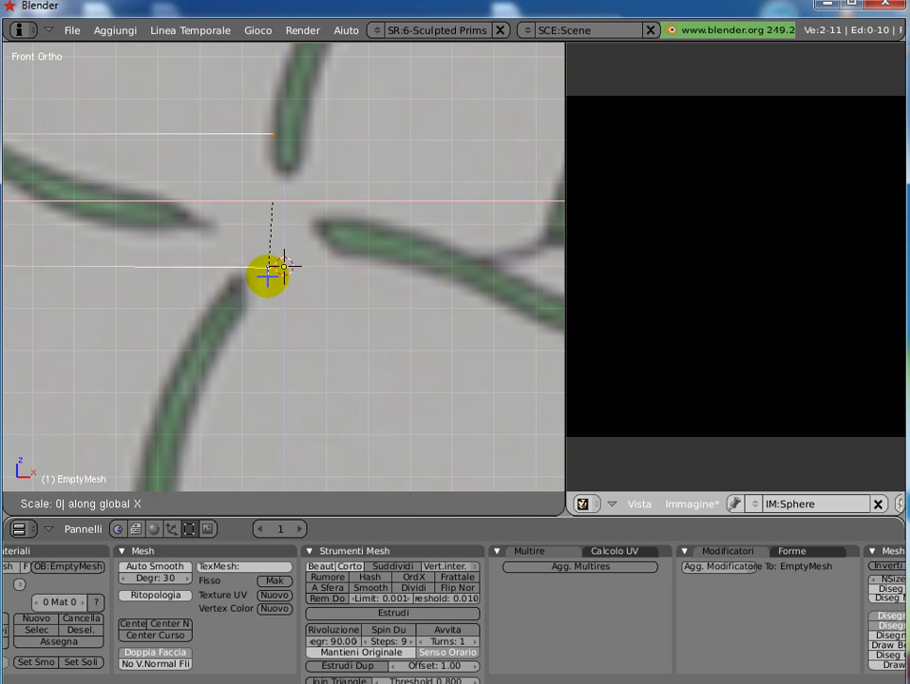
{"action": "key", "text": "Return"}
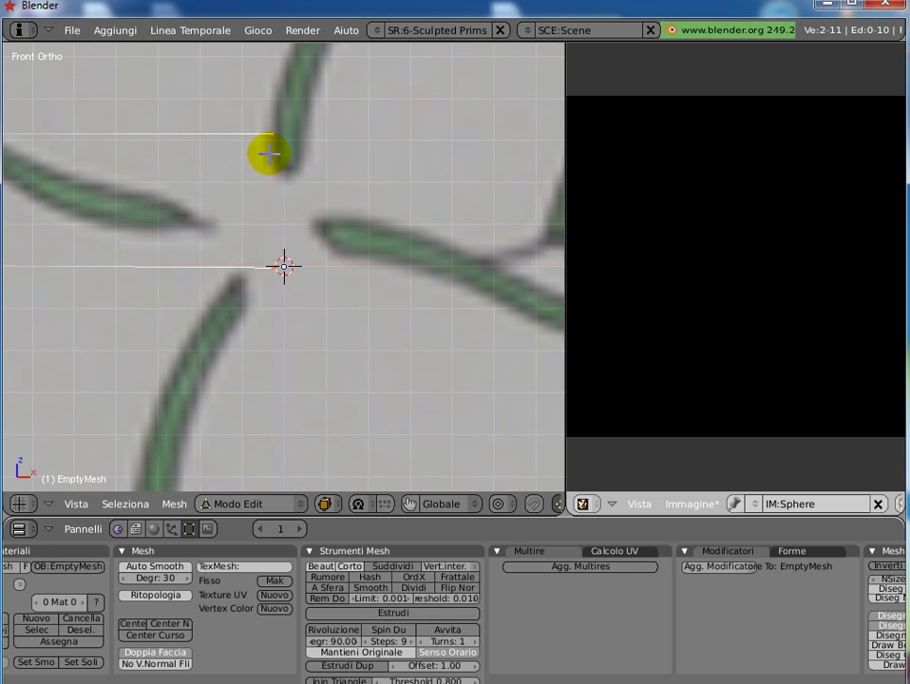
{"action": "scroll", "coordinate": [126, 217], "scroll_direction": "down", "scroll_amount": 5}
{"action": "scroll", "coordinate": [126, 238], "scroll_direction": "down", "scroll_amount": 3}
{"action": "scroll", "coordinate": [116, 244], "scroll_direction": "down", "scroll_amount": 2}
{"action": "scroll", "coordinate": [68, 257], "scroll_direction": "down", "scroll_amount": 2}
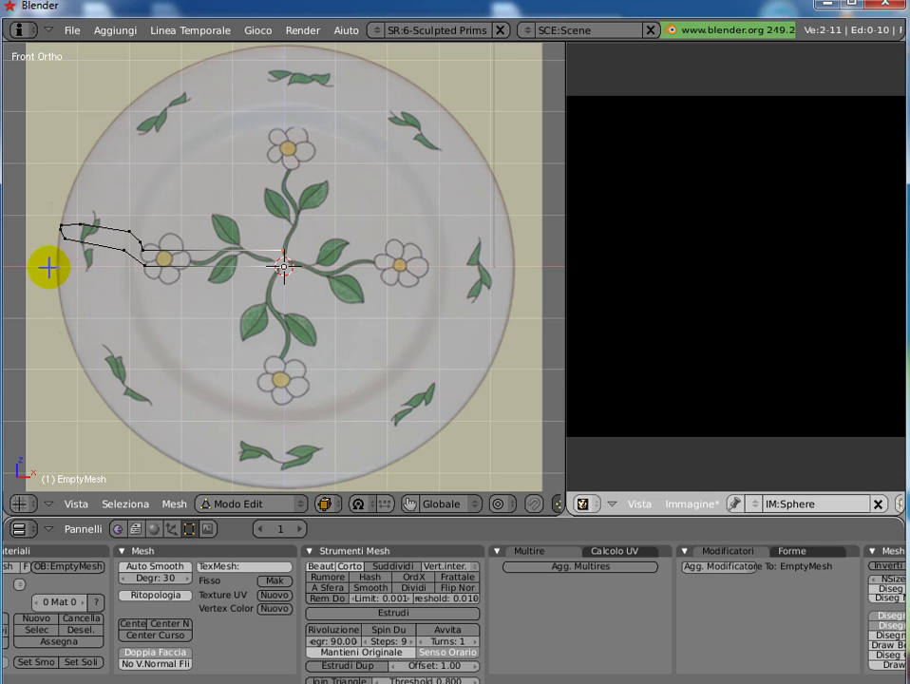
{"action": "key", "text": "a"}
{"action": "key", "text": "a"}
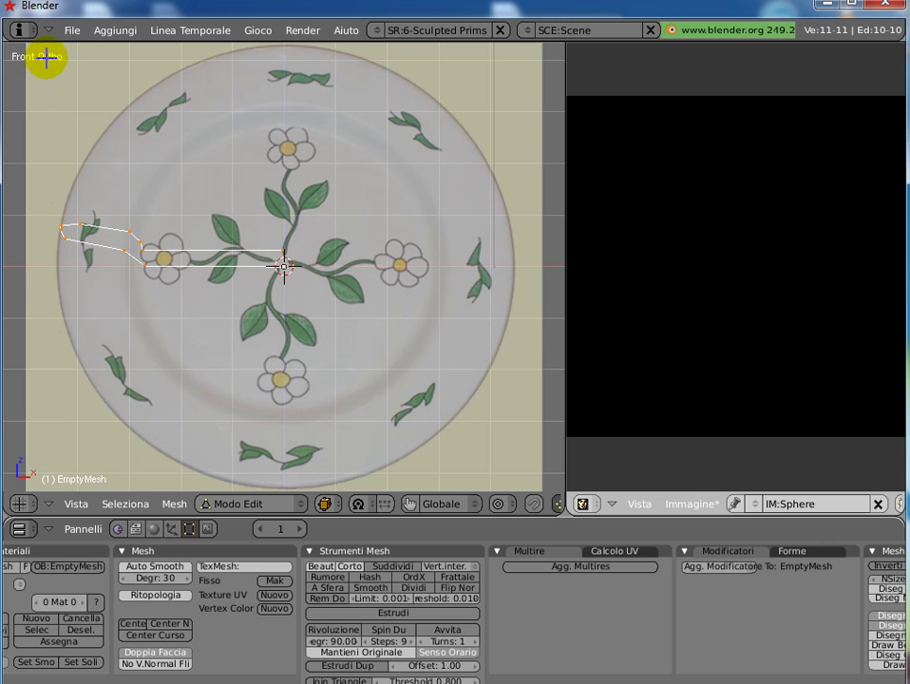
Step: In top view, spin the profile 360° with 36 steps into a round plate
{"action": "key", "text": "KP_7"}
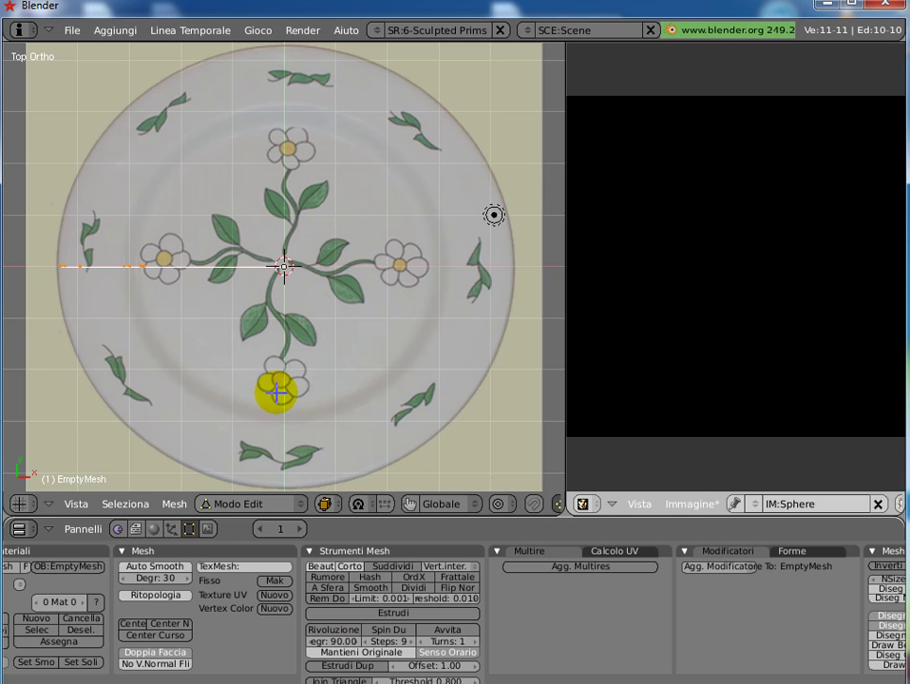
{"action": "left_click", "coordinate": [332, 642]}
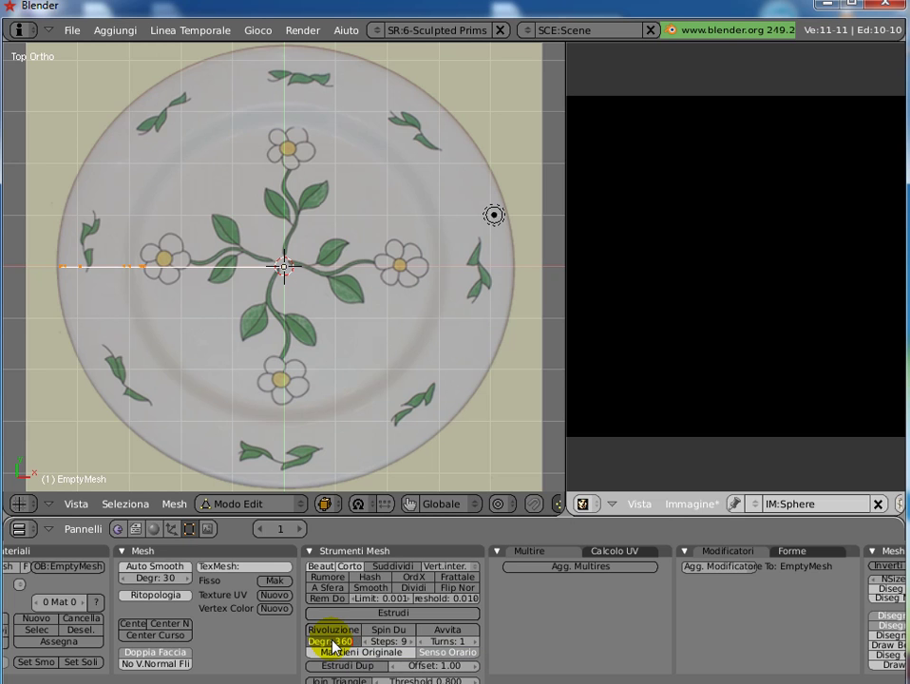
{"action": "key", "text": "Tab"}
{"action": "type", "text": "36"}
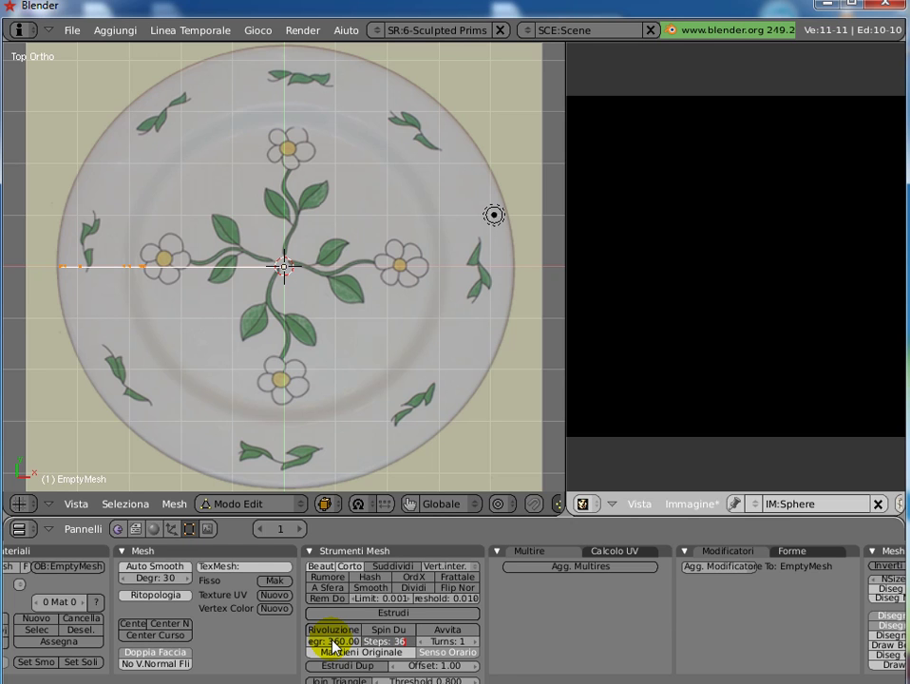
{"action": "key", "text": "Tab"}
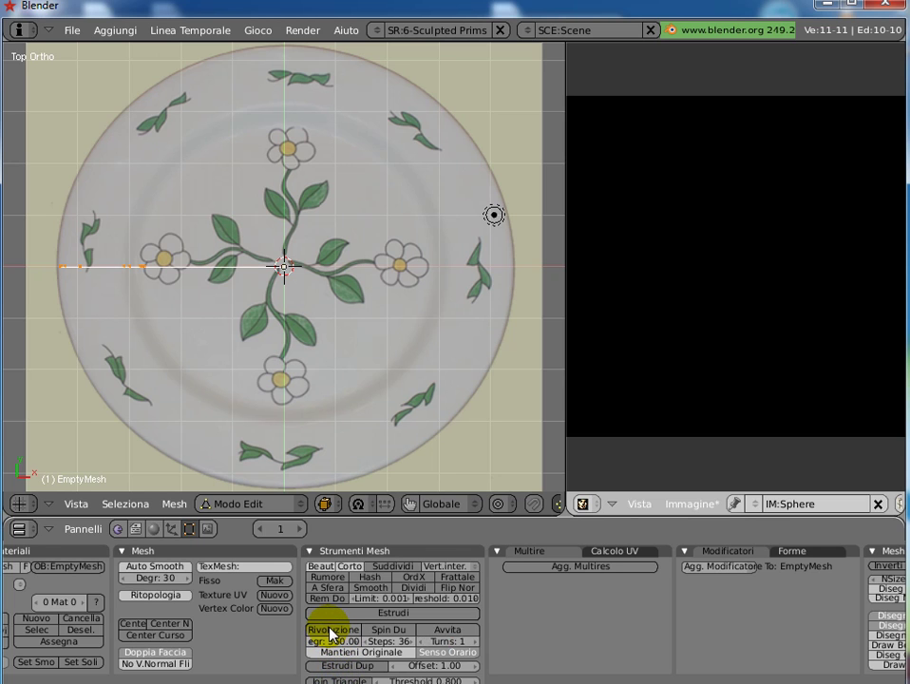
{"action": "left_click", "coordinate": [334, 631]}
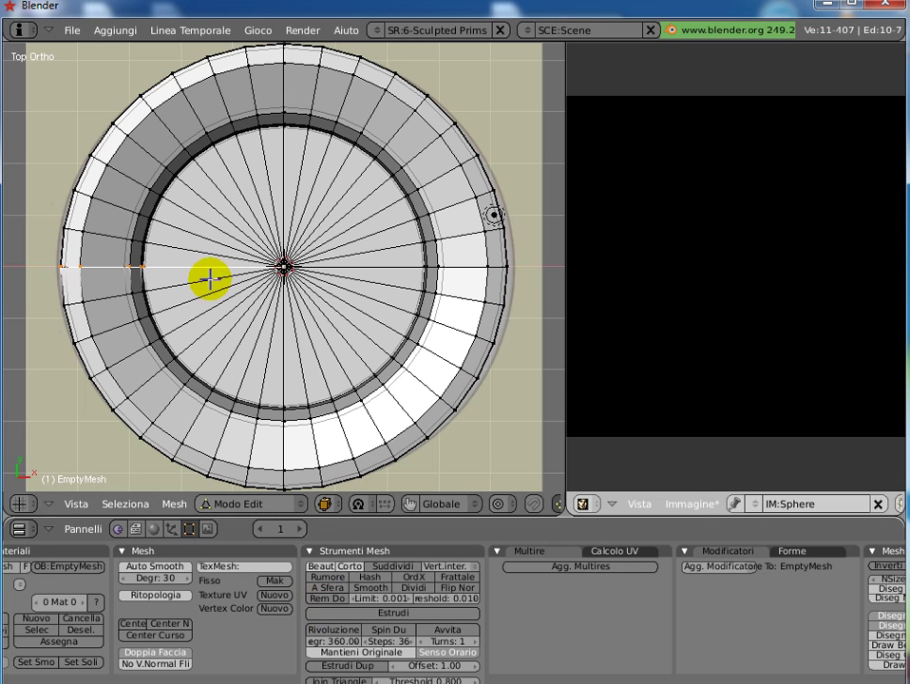
Step: Remove doubles on the whole mesh to merge the 11 seam vertices, leaving 396
{"action": "key", "text": "a"}
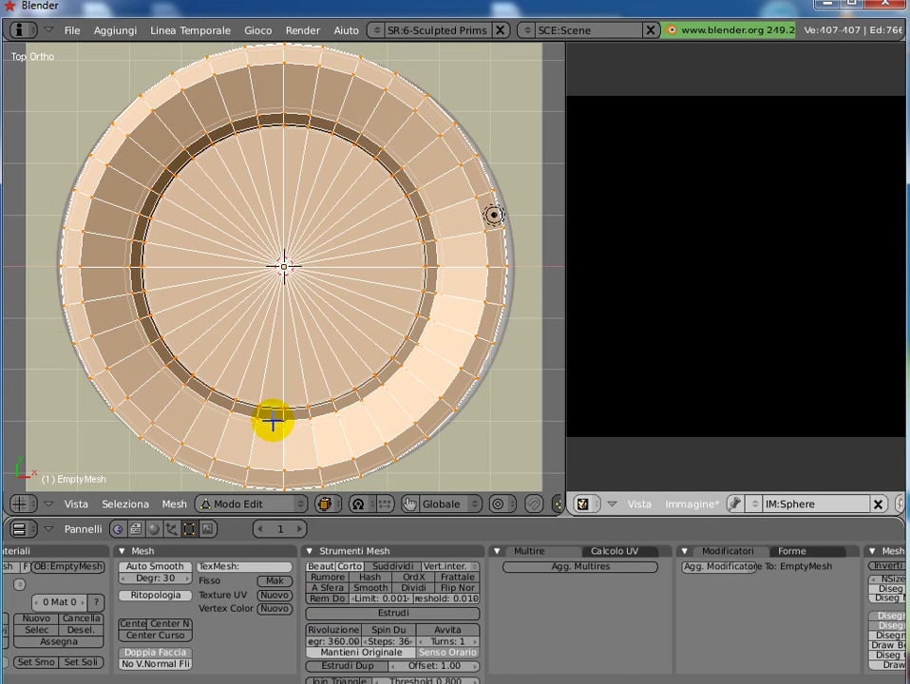
{"action": "left_click", "coordinate": [326, 600]}
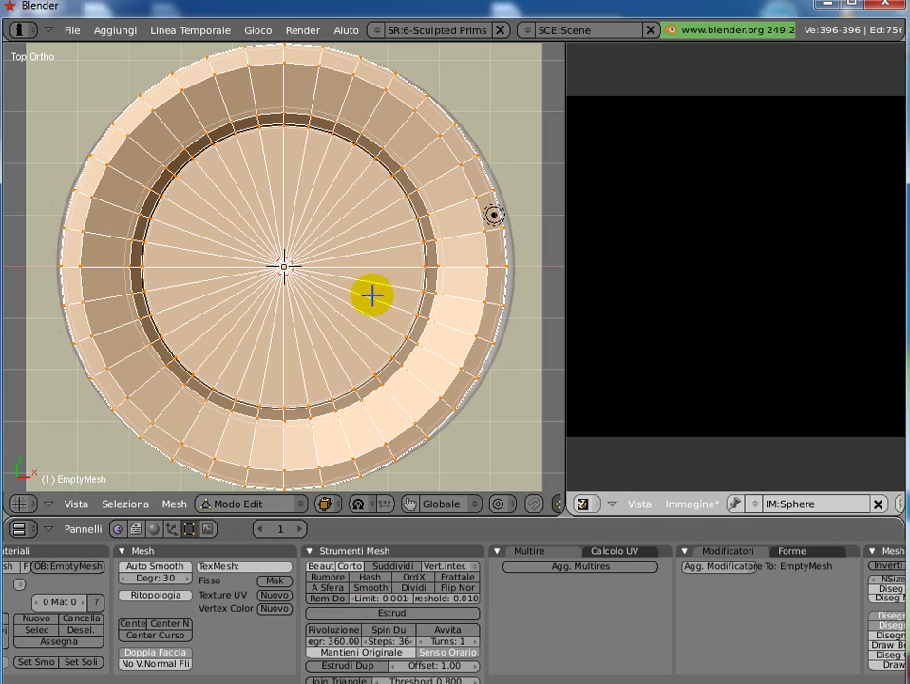
{"action": "mouse_move", "coordinate": [311, 220]}
{"action": "middle_mouse_down"}
{"action": "mouse_move", "coordinate": [279, 292]}
{"action": "mouse_move", "coordinate": [207, 340]}
{"action": "mouse_move", "coordinate": [171, 322]}
{"action": "mouse_move", "coordinate": [229, 268]}
{"action": "mouse_move", "coordinate": [306, 244]}
{"action": "mouse_move", "coordinate": [305, 148]}
{"action": "middle_mouse_up"}
{"action": "mouse_move", "coordinate": [250, 355]}
{"action": "middle_mouse_down"}
{"action": "mouse_move", "coordinate": [264, 248]}
{"action": "mouse_move", "coordinate": [251, 319]}
{"action": "middle_mouse_up"}
{"action": "scroll", "coordinate": [252, 320], "scroll_direction": "up", "scroll_amount": 3}
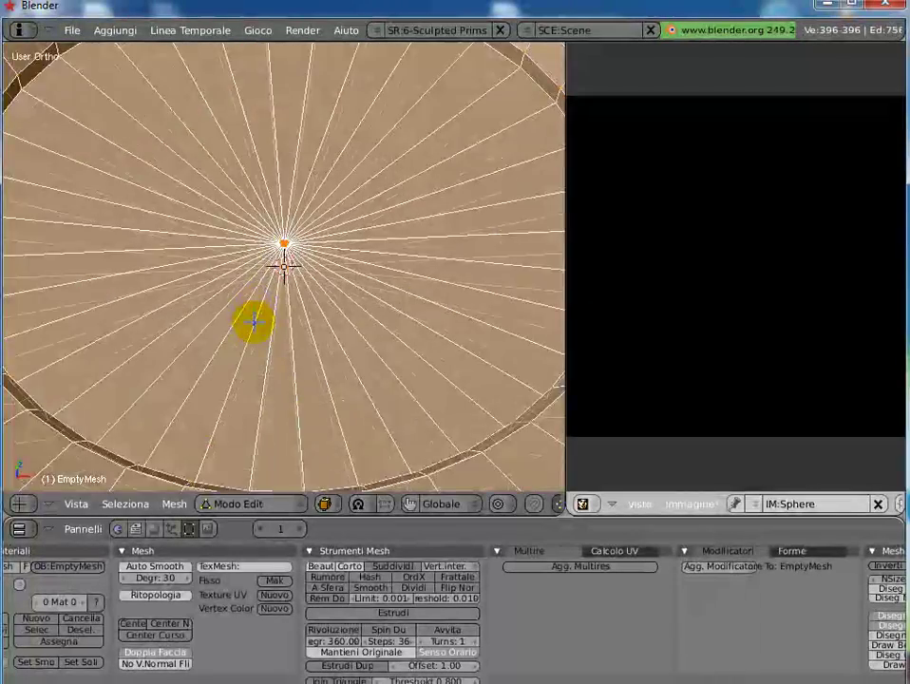
{"action": "scroll", "coordinate": [252, 321], "scroll_direction": "up", "scroll_amount": 2}
{"action": "scroll", "coordinate": [254, 323], "scroll_direction": "up", "scroll_amount": 2}
{"action": "mouse_move", "coordinate": [282, 135]}
{"action": "middle_mouse_down"}
{"action": "mouse_move", "coordinate": [285, 166]}
{"action": "mouse_move", "coordinate": [304, 190]}
{"action": "mouse_move", "coordinate": [346, 28]}
{"action": "mouse_move", "coordinate": [309, 138]}
{"action": "mouse_move", "coordinate": [313, 108]}
{"action": "mouse_move", "coordinate": [290, 211]}
{"action": "mouse_move", "coordinate": [264, 238]}
{"action": "mouse_move", "coordinate": [248, 223]}
{"action": "mouse_move", "coordinate": [274, 214]}
{"action": "mouse_move", "coordinate": [279, 238]}
{"action": "mouse_move", "coordinate": [223, 309]}
{"action": "mouse_move", "coordinate": [209, 348]}
{"action": "mouse_move", "coordinate": [243, 373]}
{"action": "mouse_move", "coordinate": [300, 315]}
{"action": "mouse_move", "coordinate": [295, 248]}
{"action": "mouse_move", "coordinate": [244, 291]}
{"action": "mouse_move", "coordinate": [217, 352]}
{"action": "mouse_move", "coordinate": [235, 352]}
{"action": "mouse_move", "coordinate": [291, 262]}
{"action": "mouse_move", "coordinate": [233, 278]}
{"action": "mouse_move", "coordinate": [254, 337]}
{"action": "mouse_move", "coordinate": [329, 315]}
{"action": "mouse_move", "coordinate": [372, 244]}
{"action": "mouse_move", "coordinate": [266, 246]}
{"action": "mouse_move", "coordinate": [244, 348]}
{"action": "mouse_move", "coordinate": [266, 337]}
{"action": "mouse_move", "coordinate": [250, 344]}
{"action": "middle_mouse_up"}
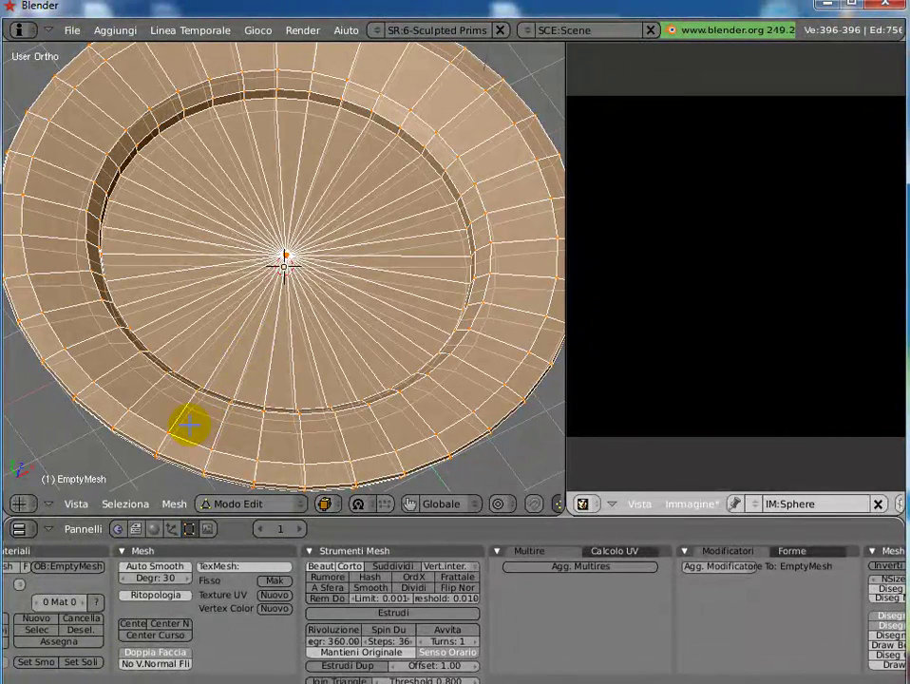
Step: Return to Object Mode to view the finished solid plate
{"action": "key", "text": "Tab"}
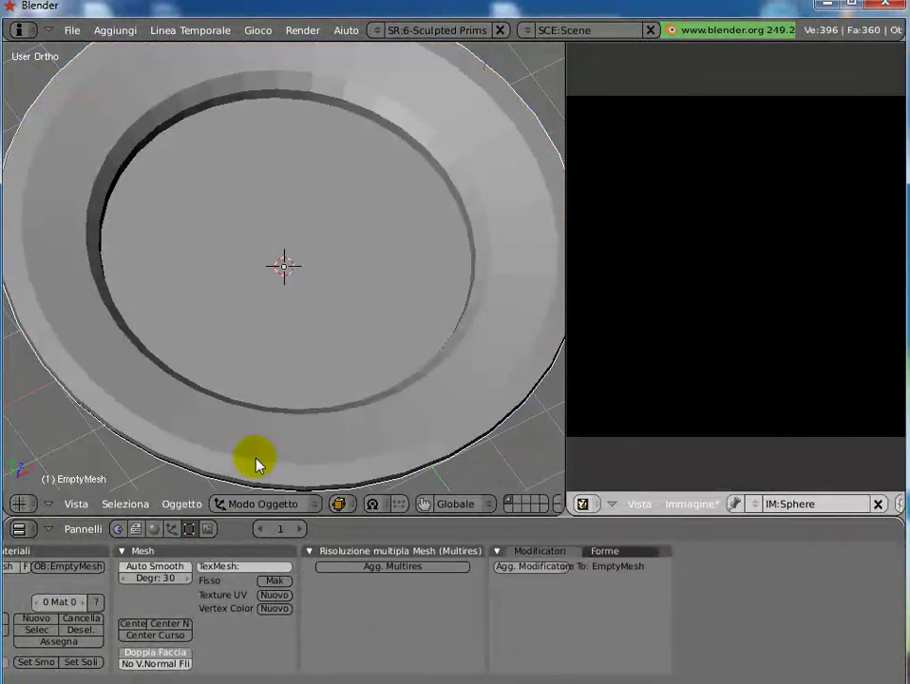
{"action": "scroll", "coordinate": [264, 249], "scroll_direction": "down", "scroll_amount": 3}
{"action": "scroll", "coordinate": [250, 270], "scroll_direction": "up", "scroll_amount": 3}
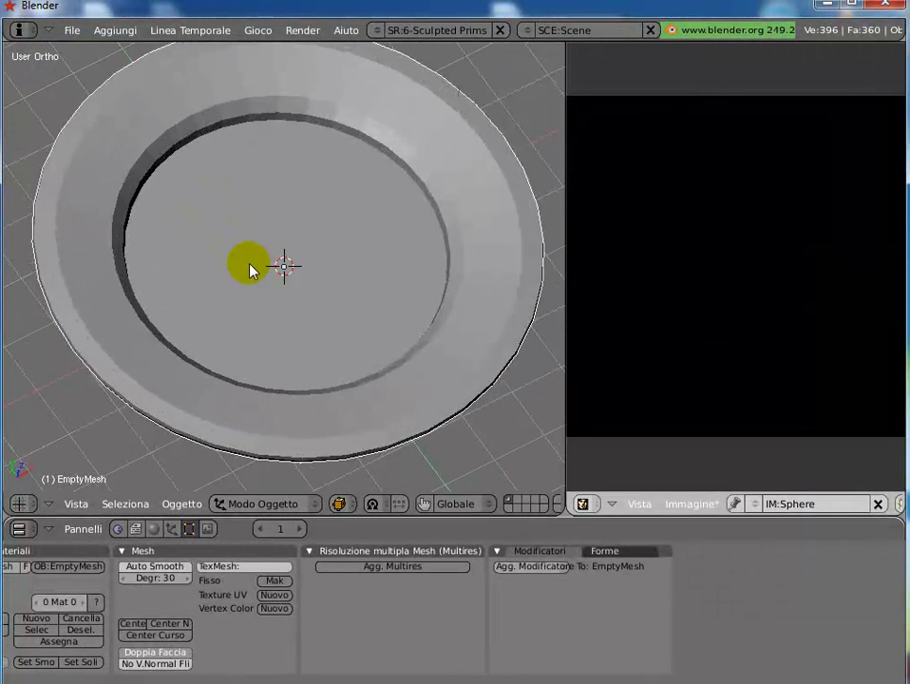
{"action": "scroll", "coordinate": [250, 270], "scroll_direction": "down", "scroll_amount": 1}
{"action": "scroll", "coordinate": [251, 275], "scroll_direction": "up", "scroll_amount": 2}
{"action": "scroll", "coordinate": [251, 275], "scroll_direction": "down", "scroll_amount": 1}
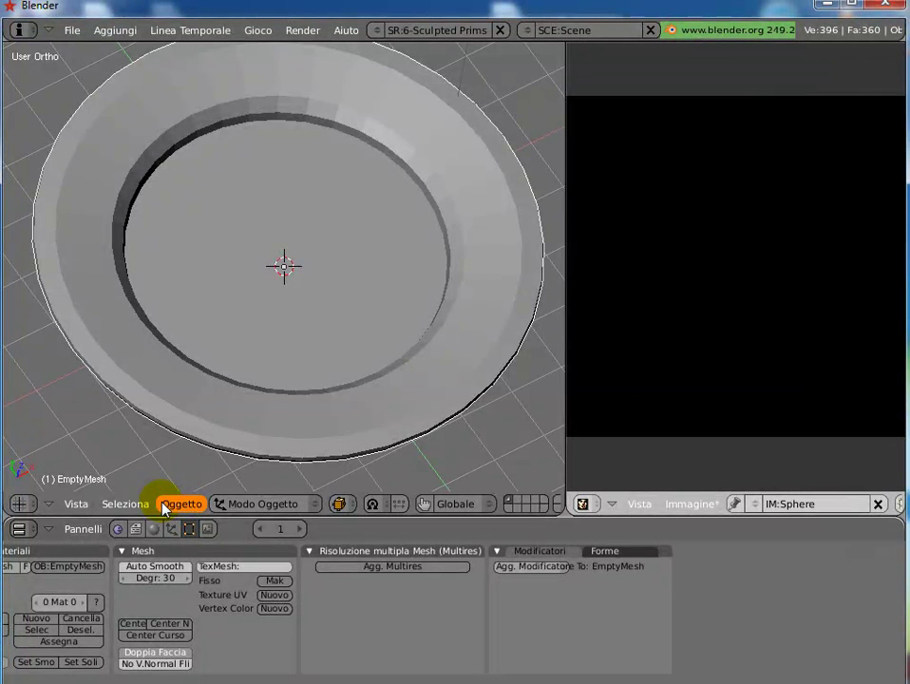
Step: Run Sculptify Objects on the plate and re-enter Edit Mode to show its UV grid
{"action": "left_click", "coordinate": [171, 504]}
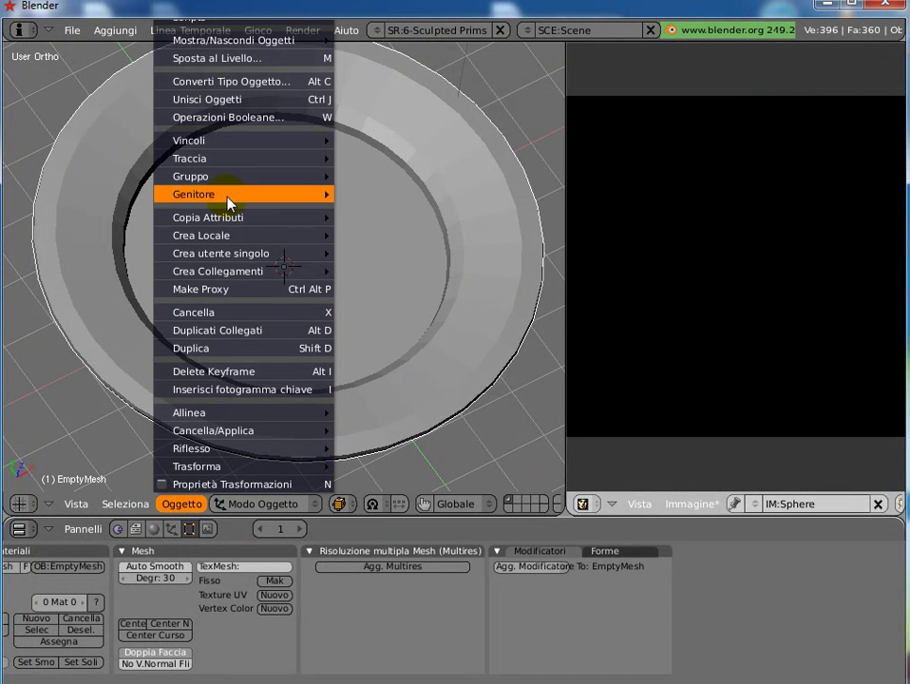
{"action": "mouse_move", "coordinate": [200, 18]}
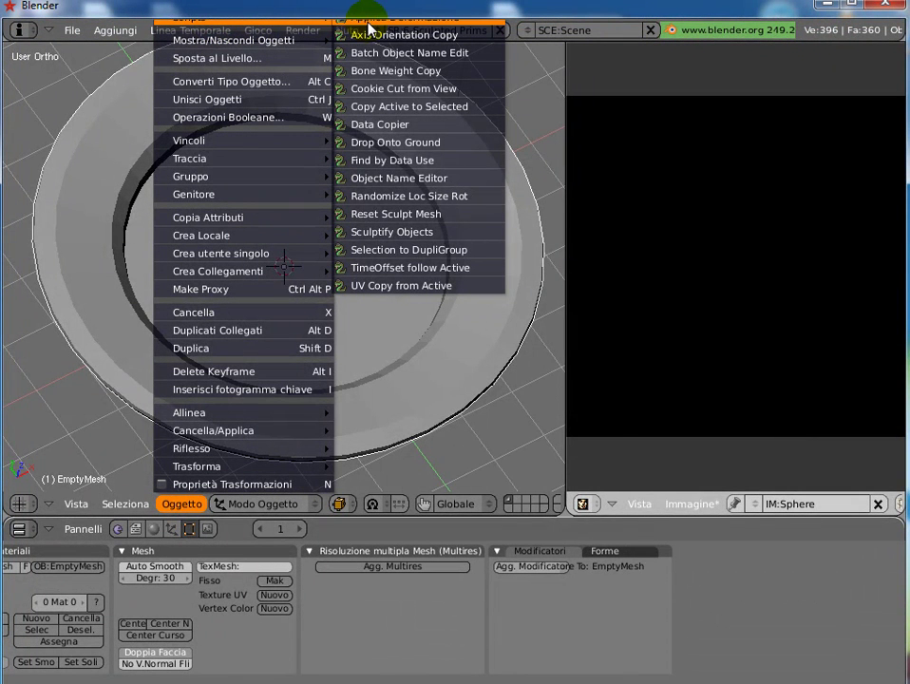
{"action": "left_click", "coordinate": [388, 237]}
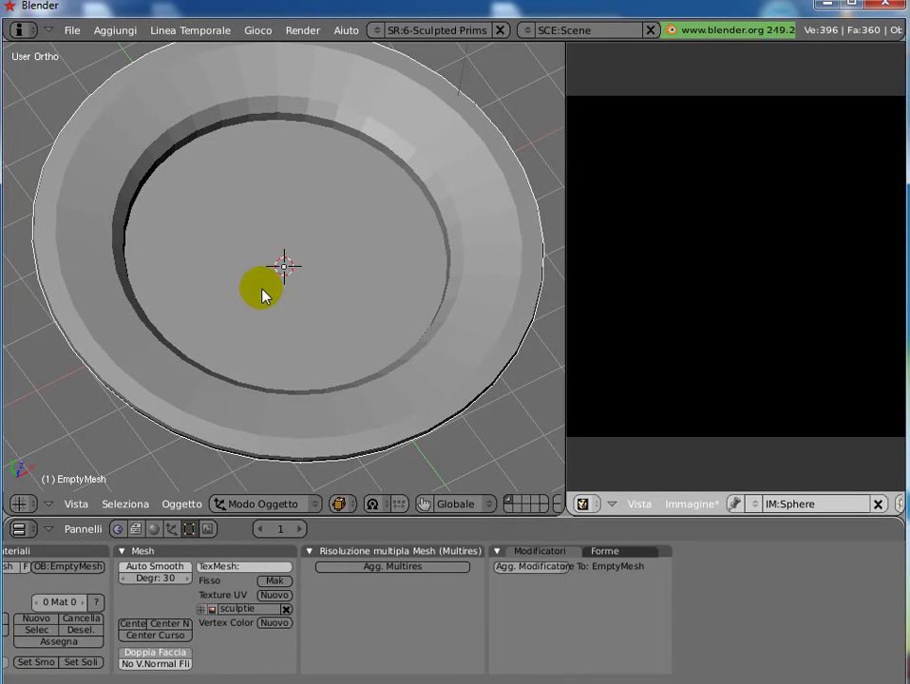
{"action": "key", "text": "Tab"}
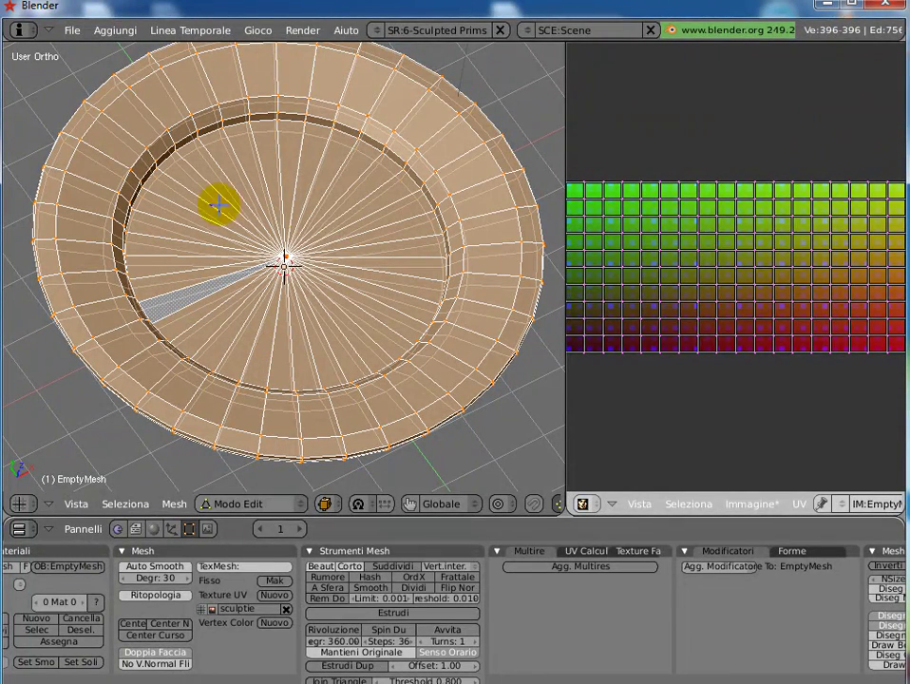
Step: Bake the plate into a sculpt map using Bake Sculpt Meshes
{"action": "left_click", "coordinate": [302, 31]}
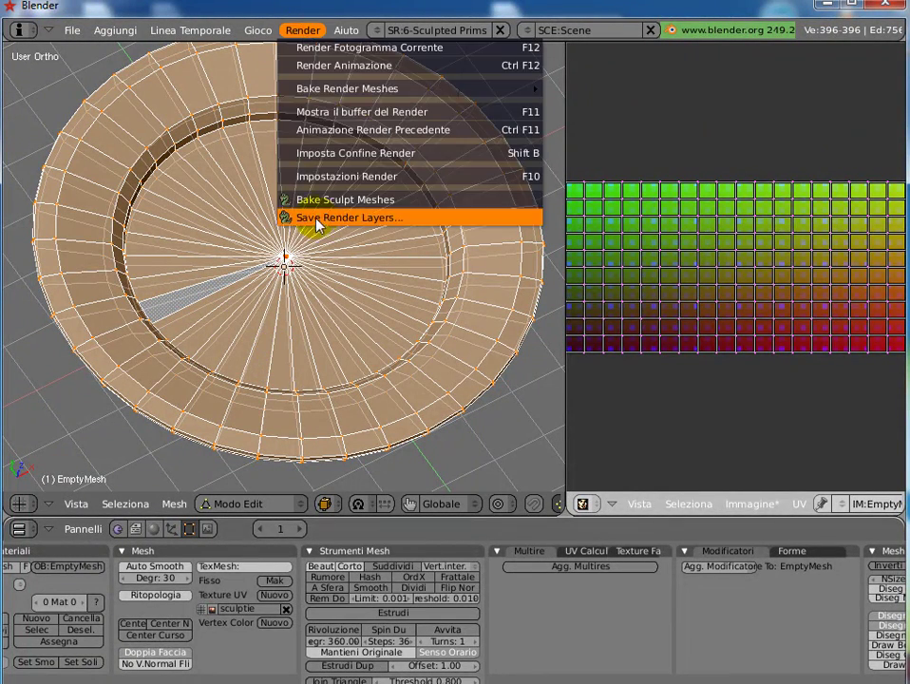
{"action": "left_click", "coordinate": [285, 199]}
{"action": "left_click", "coordinate": [480, 325]}
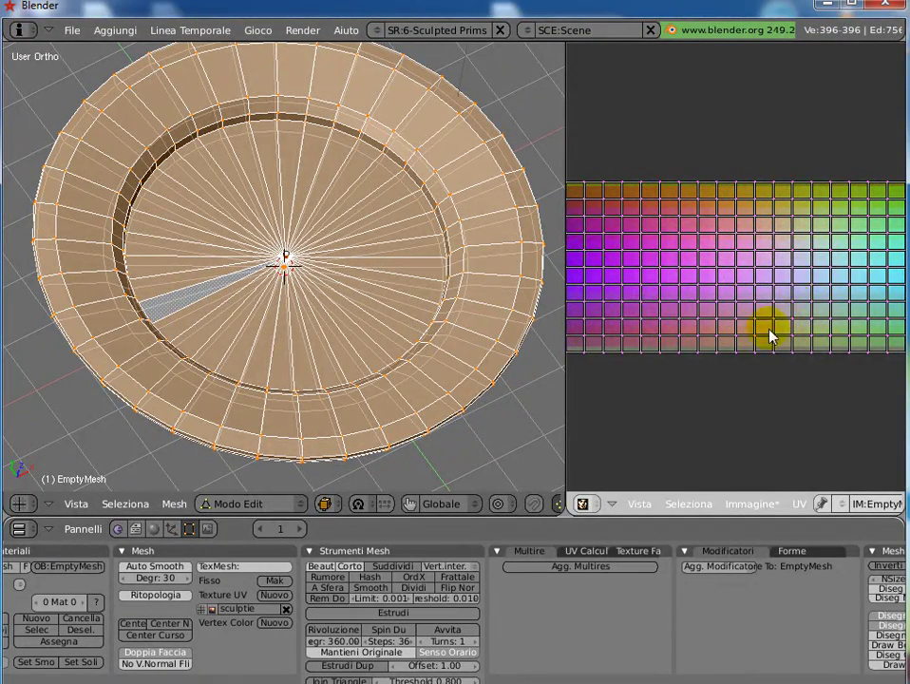
Step: Import the baked map as a sculptie test copy and move it beside the original plate
{"action": "left_click", "coordinate": [749, 505]}
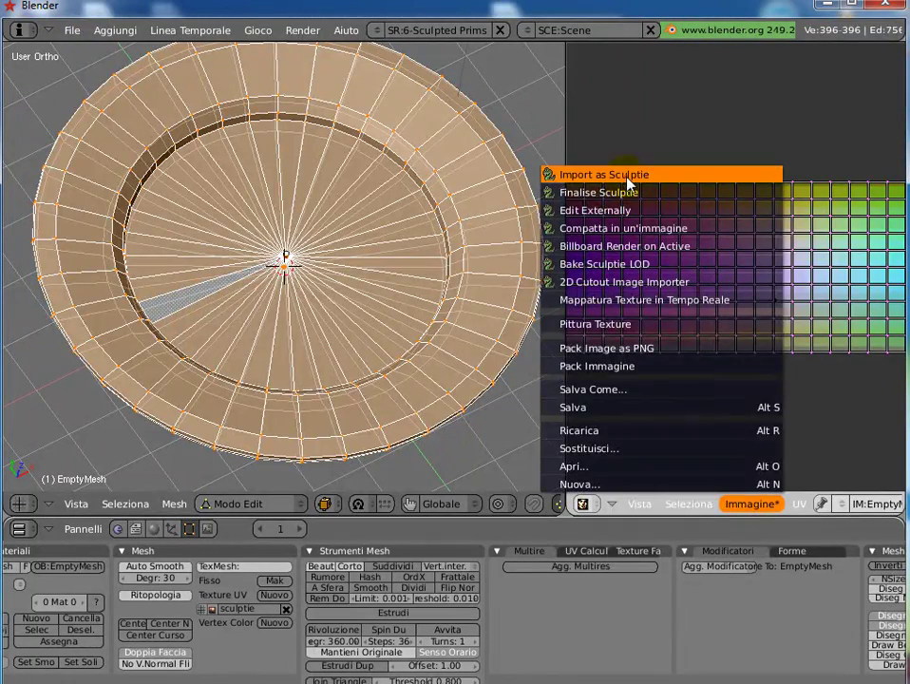
{"action": "left_click", "coordinate": [623, 175]}
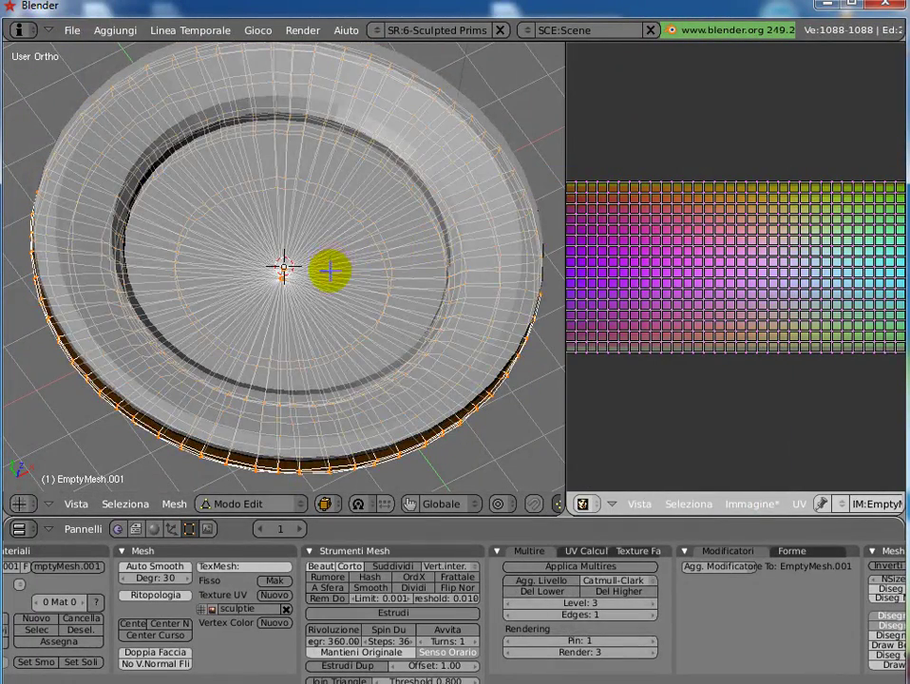
{"action": "scroll", "coordinate": [330, 268], "scroll_direction": "down", "scroll_amount": 2}
{"action": "left_click", "coordinate": [410, 504]}
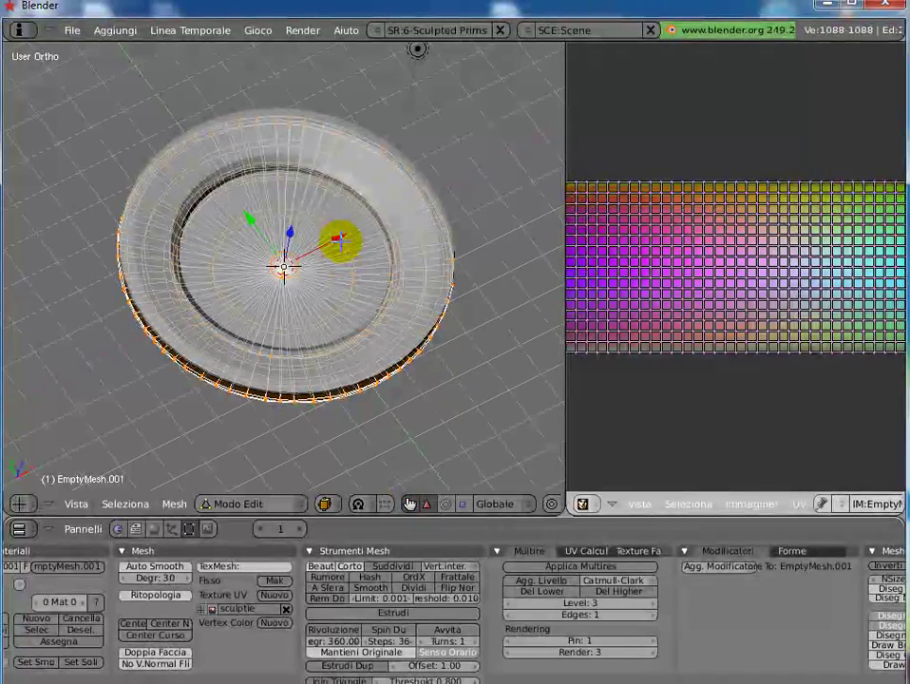
{"action": "key", "text": "a"}
{"action": "key", "text": "g"}
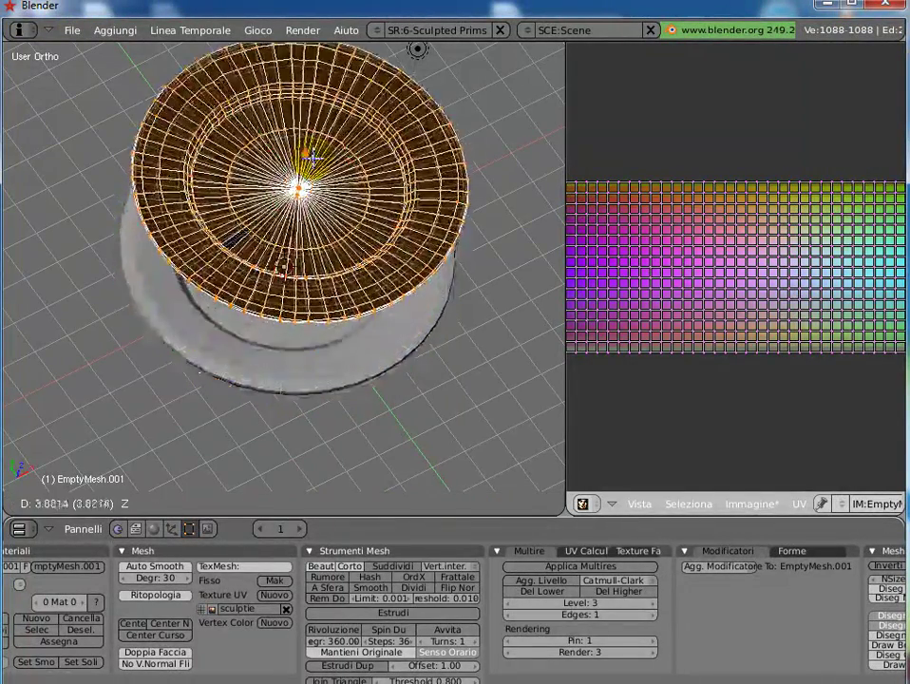
{"action": "left_click", "coordinate": [285, 171]}
{"action": "mouse_move", "coordinate": [285, 171]}
{"action": "middle_mouse_down"}
{"action": "mouse_move", "coordinate": [394, 195]}
{"action": "mouse_move", "coordinate": [549, 418]}
{"action": "mouse_move", "coordinate": [537, 175]}
{"action": "mouse_move", "coordinate": [282, 266]}
{"action": "mouse_move", "coordinate": [508, 258]}
{"action": "mouse_move", "coordinate": [498, 223]}
{"action": "mouse_move", "coordinate": [284, 266]}
{"action": "mouse_move", "coordinate": [511, 217]}
{"action": "mouse_move", "coordinate": [320, 230]}
{"action": "mouse_move", "coordinate": [505, 206]}
{"action": "mouse_move", "coordinate": [494, 171]}
{"action": "mouse_move", "coordinate": [466, 194]}
{"action": "mouse_move", "coordinate": [559, 203]}
{"action": "middle_mouse_up"}
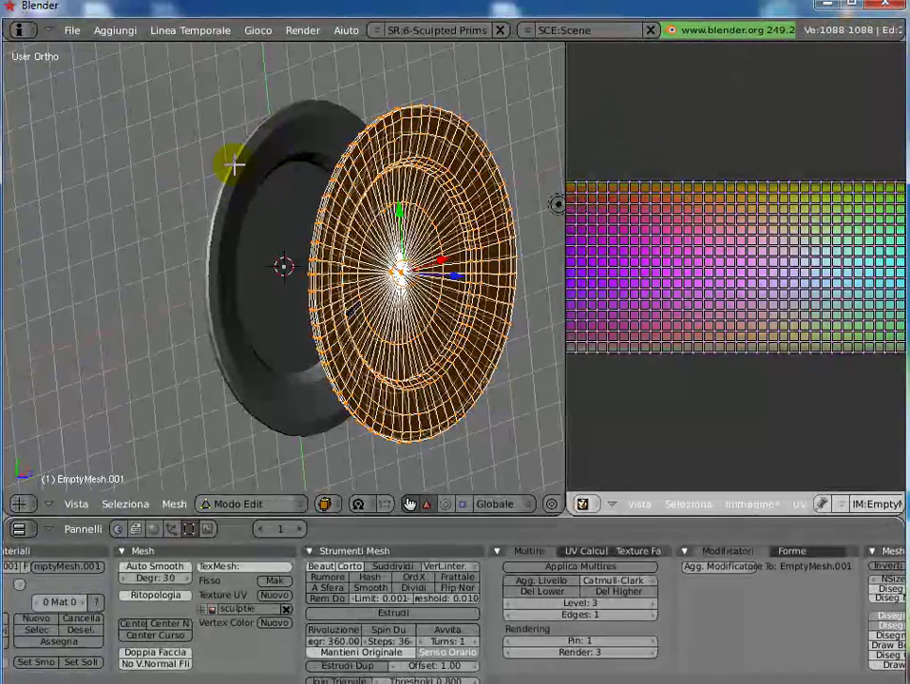
Step: Delete the imported test copy, then view the plate from front and top
{"action": "key", "text": "Tab"}
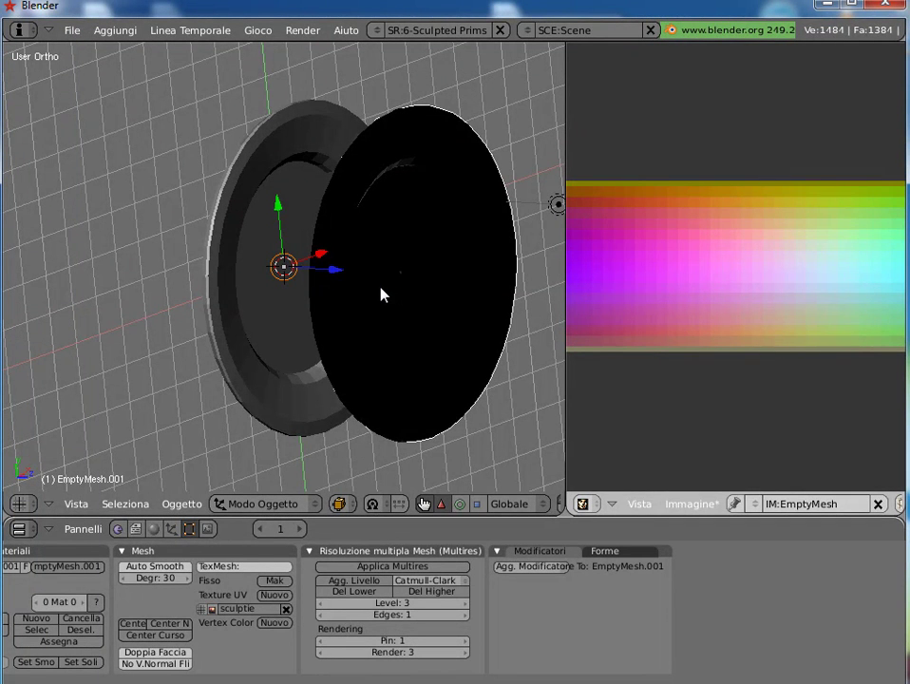
{"action": "key", "text": "x"}
{"action": "left_click", "coordinate": [378, 293]}
{"action": "key", "text": "KP_1"}
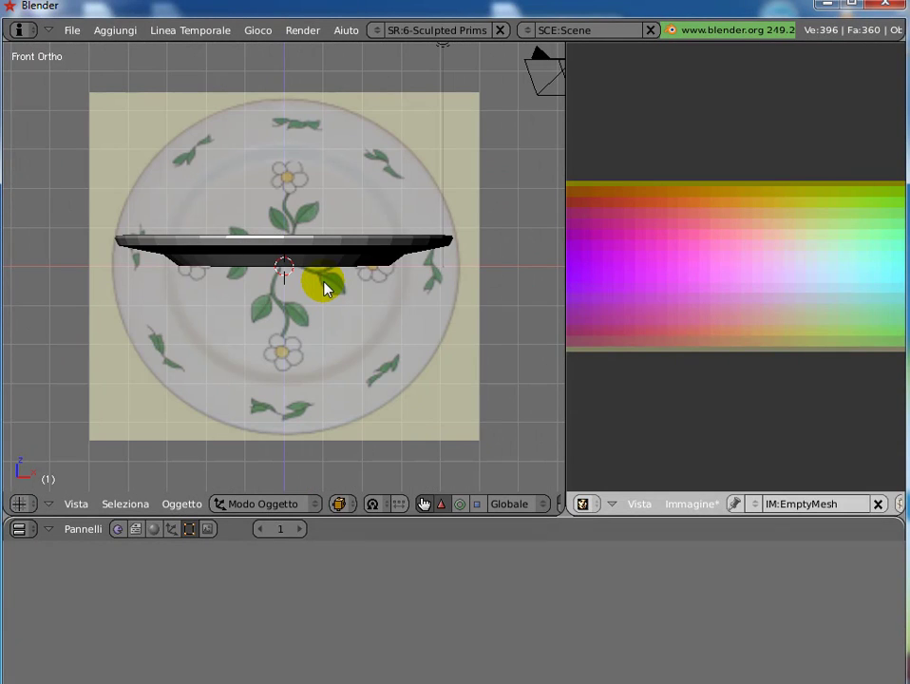
{"action": "key", "text": "KP_7"}
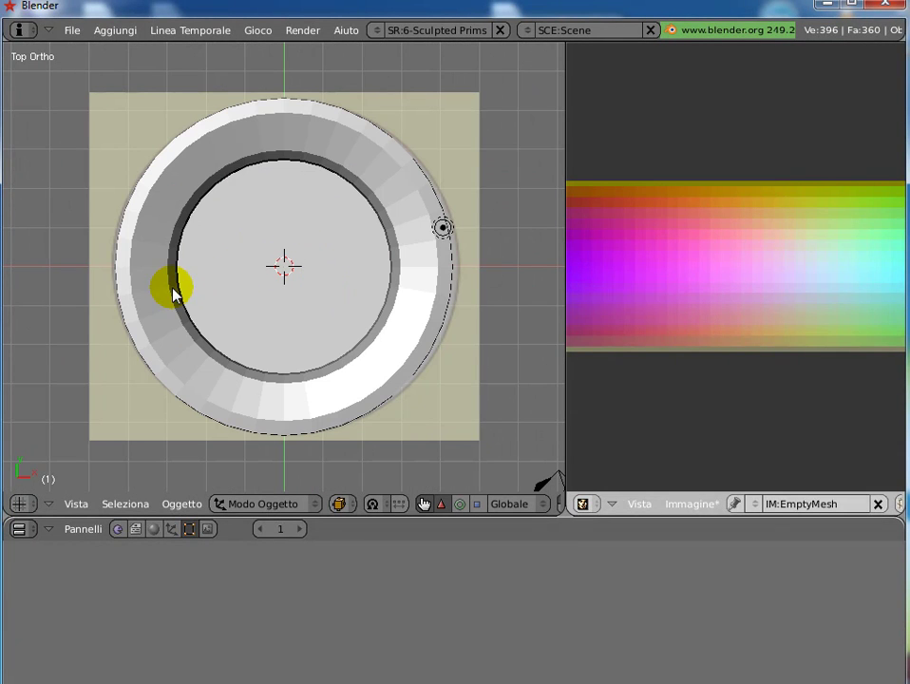
Step: Select the original plate and switch it into Edit Mode
{"action": "right_click", "coordinate": [233, 292]}
{"action": "key", "text": "Tab"}
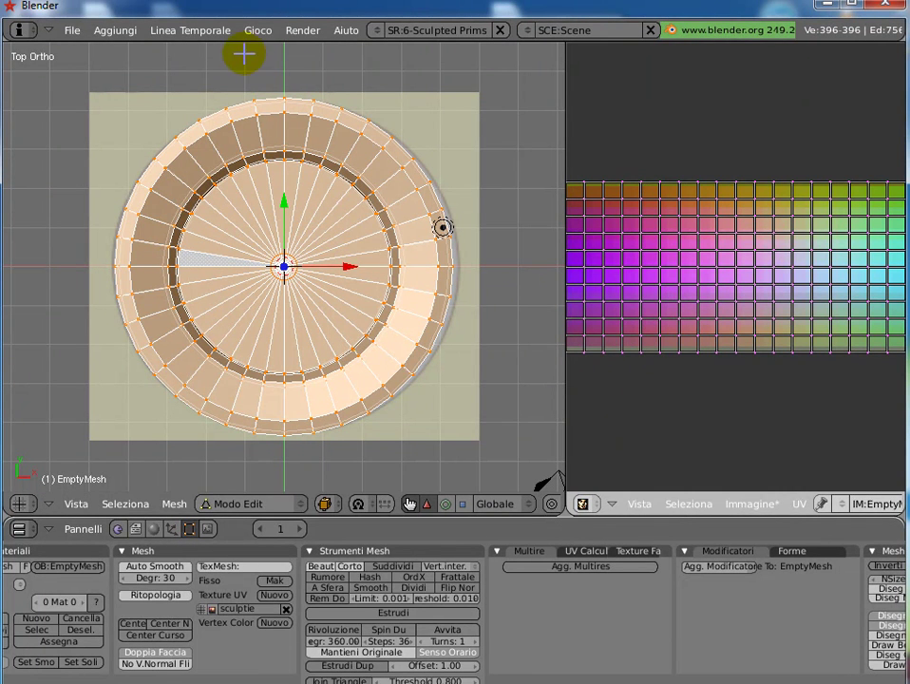
Step: Bake the plate's sculpt map again with Bake Sculpt Meshes
{"action": "left_click", "coordinate": [302, 32]}
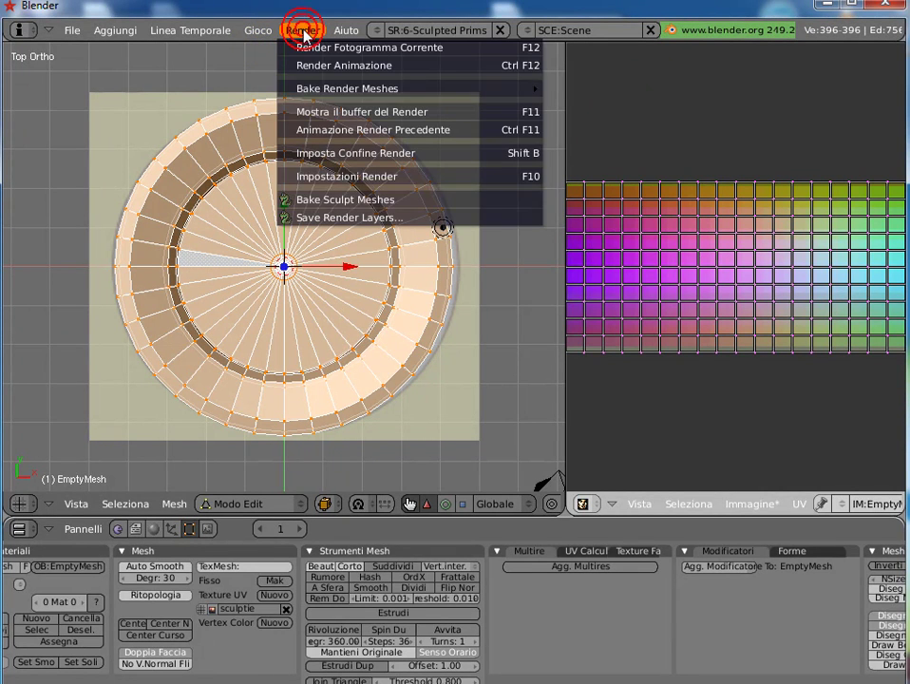
{"action": "left_click", "coordinate": [325, 199]}
{"action": "left_click", "coordinate": [482, 326]}
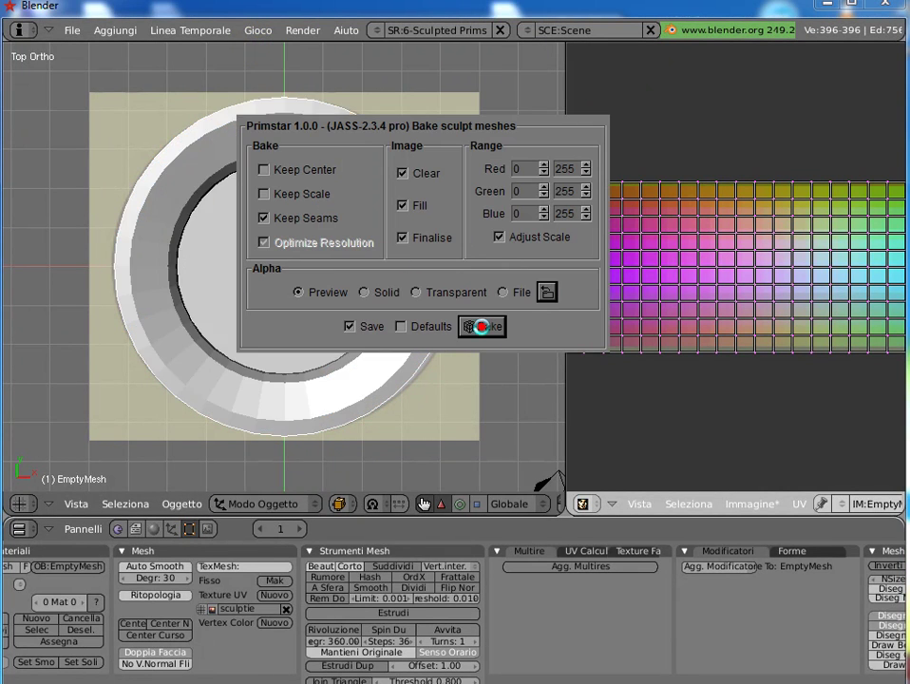
Step: Save the baked image as a new file, setting the folder path to c:\blender\
{"action": "left_click", "coordinate": [751, 504]}
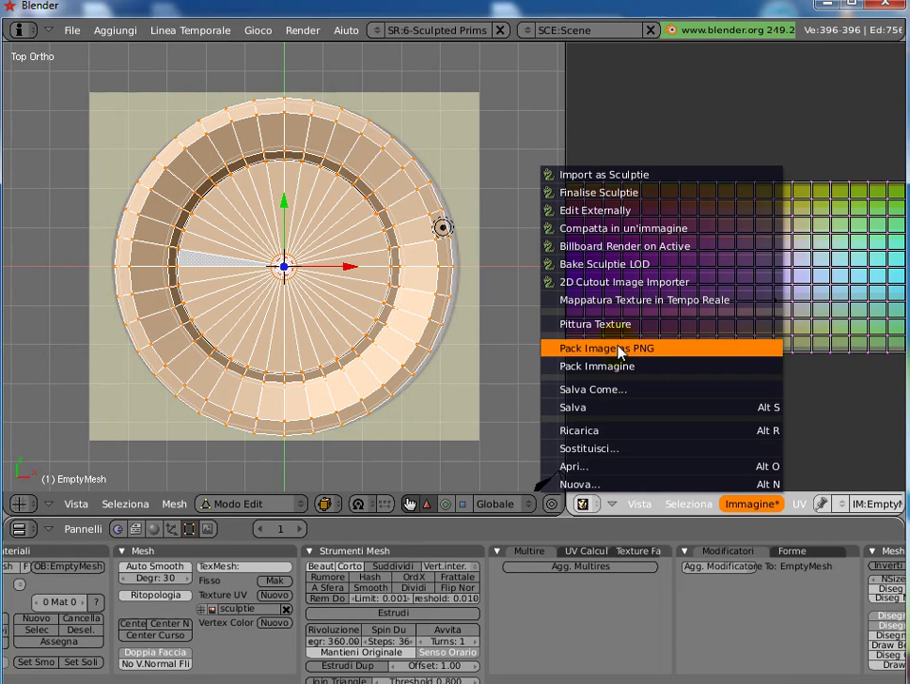
{"action": "left_click", "coordinate": [616, 389]}
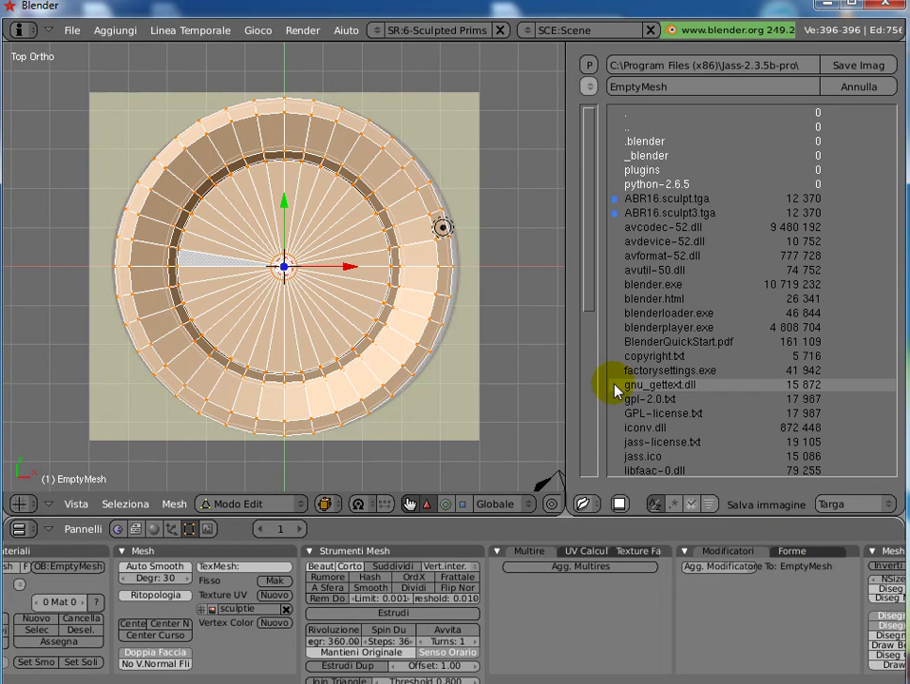
{"action": "left_click", "coordinate": [678, 71]}
{"action": "key", "text": "BackSpace"}
{"action": "type", "text": "c:\\blender\\piatto.s"}
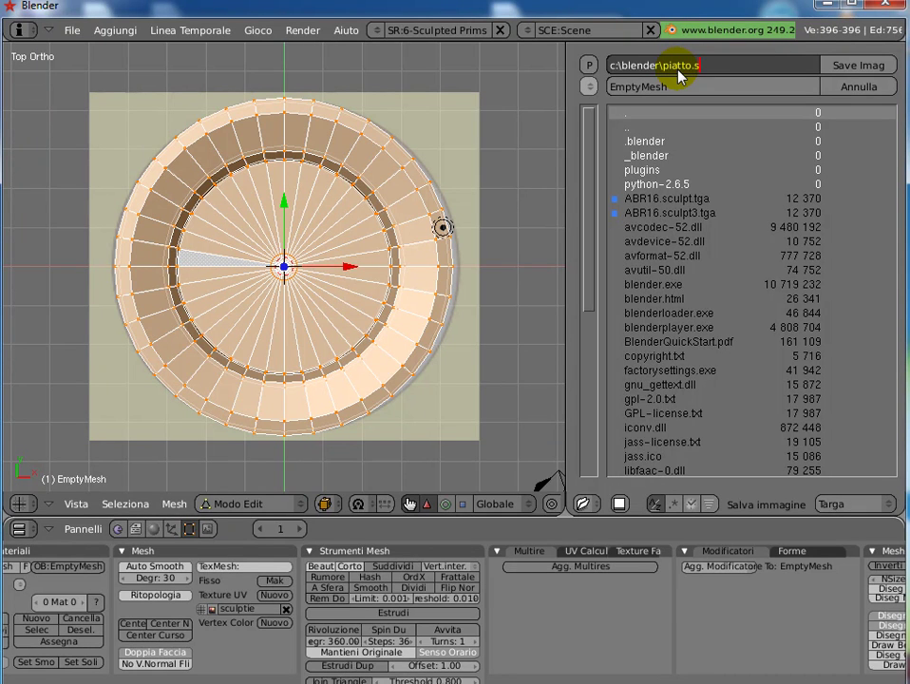
{"action": "type", "text": "culpted."}
{"action": "type", "text": "tga"}
{"action": "left_click_drag", "start_coordinate": [666, 71], "coordinate": [767, 71]}
{"action": "key", "text": "BackSpace"}
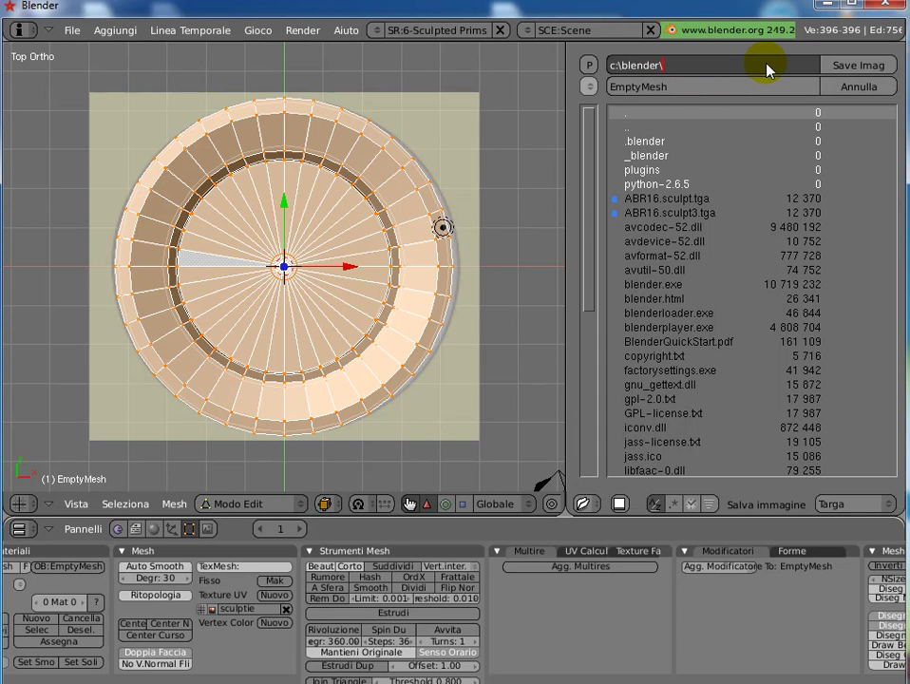
Step: Name the image piatto.sculpted.tga and save it
{"action": "key", "text": "Tab"}
{"action": "type", "text": "Consiglio di avere questa impostazione"}
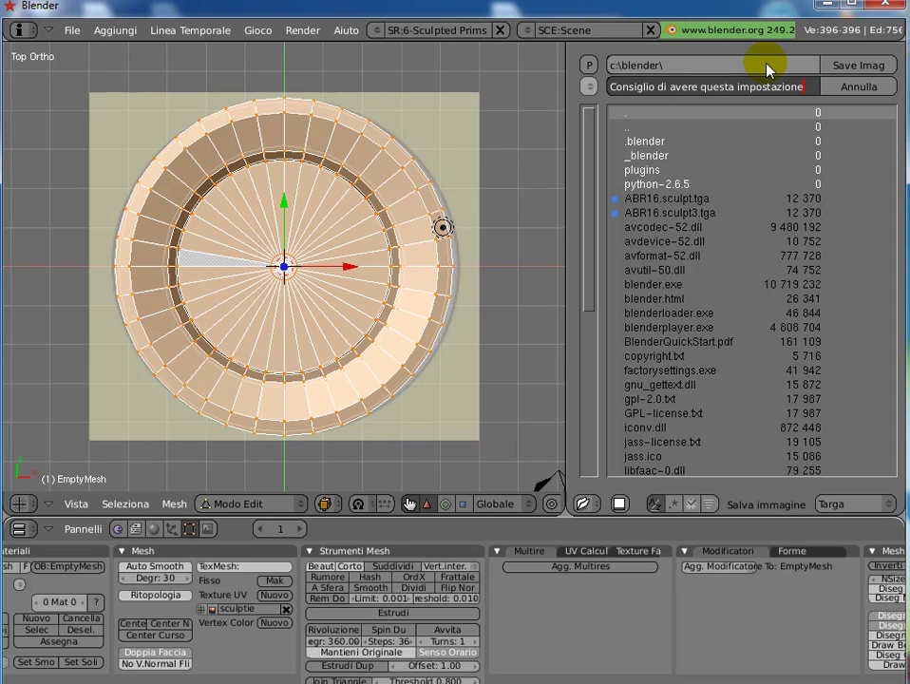
{"action": "key", "text": "ctrl+a"}
{"action": "type", "text": "piatto.sculpted.tga"}
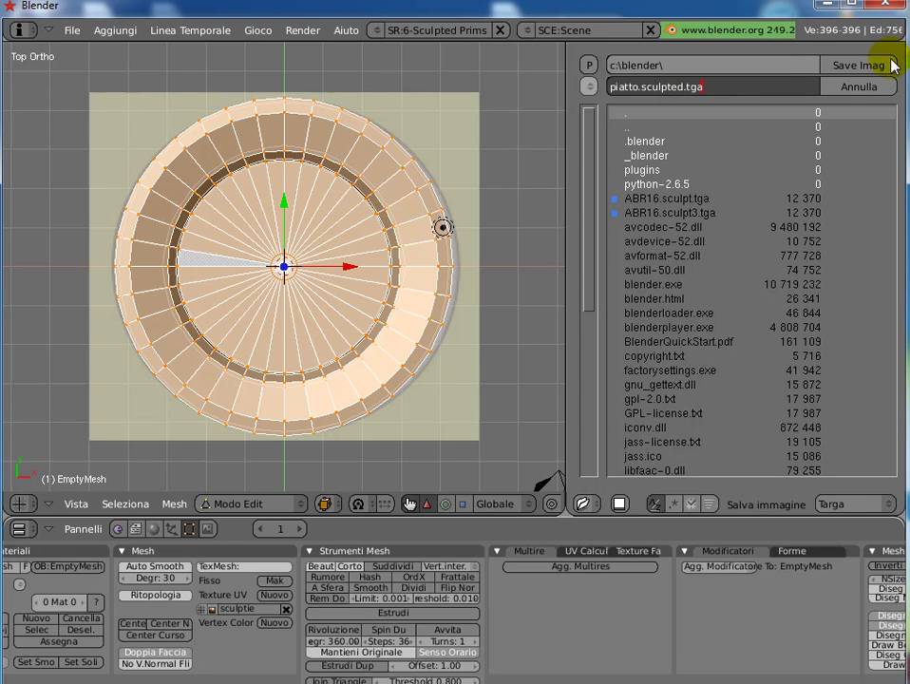
{"action": "left_click", "coordinate": [872, 65]}
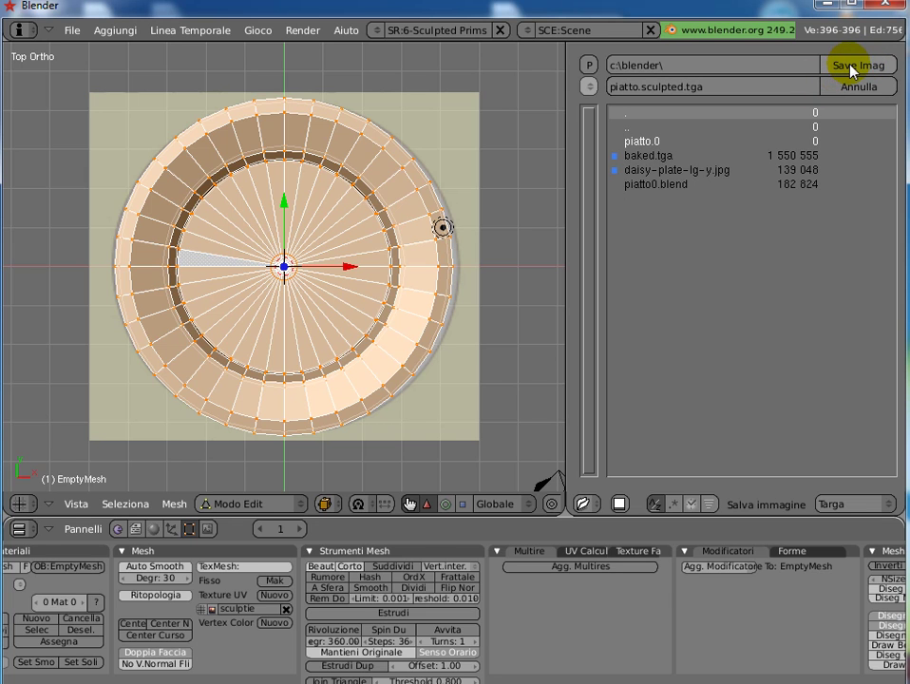
{"action": "left_click", "coordinate": [859, 71]}
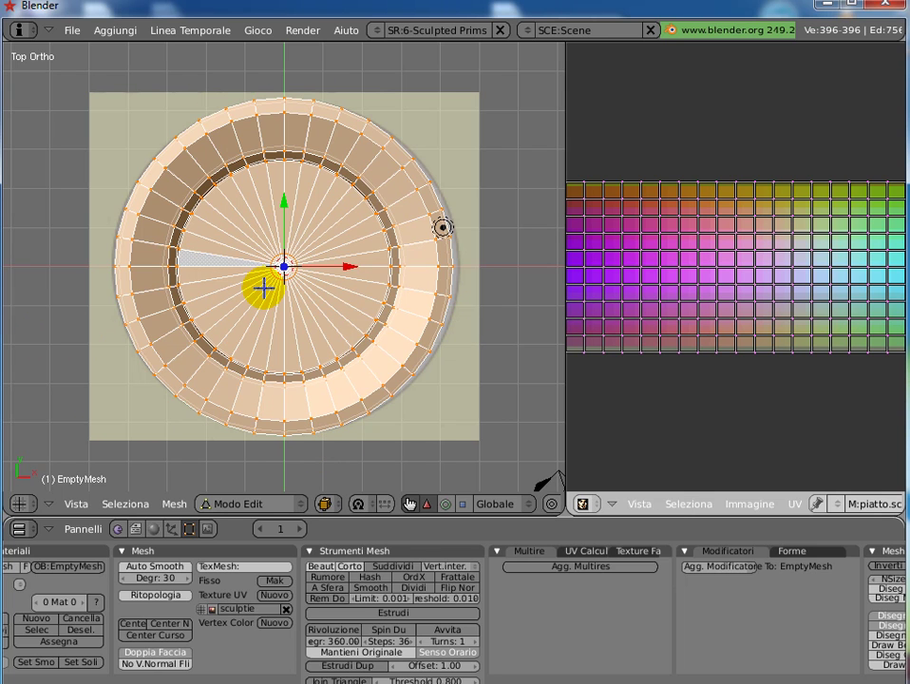
{"action": "mouse_move", "coordinate": [311, 266]}
{"action": "middle_mouse_down"}
{"action": "mouse_move", "coordinate": [285, 240]}
{"action": "mouse_move", "coordinate": [282, 275]}
{"action": "mouse_move", "coordinate": [345, 305]}
{"action": "mouse_move", "coordinate": [305, 270]}
{"action": "mouse_move", "coordinate": [277, 313]}
{"action": "mouse_move", "coordinate": [319, 331]}
{"action": "mouse_move", "coordinate": [253, 335]}
{"action": "mouse_move", "coordinate": [146, 290]}
{"action": "mouse_move", "coordinate": [335, 307]}
{"action": "mouse_move", "coordinate": [319, 431]}
{"action": "middle_mouse_up"}
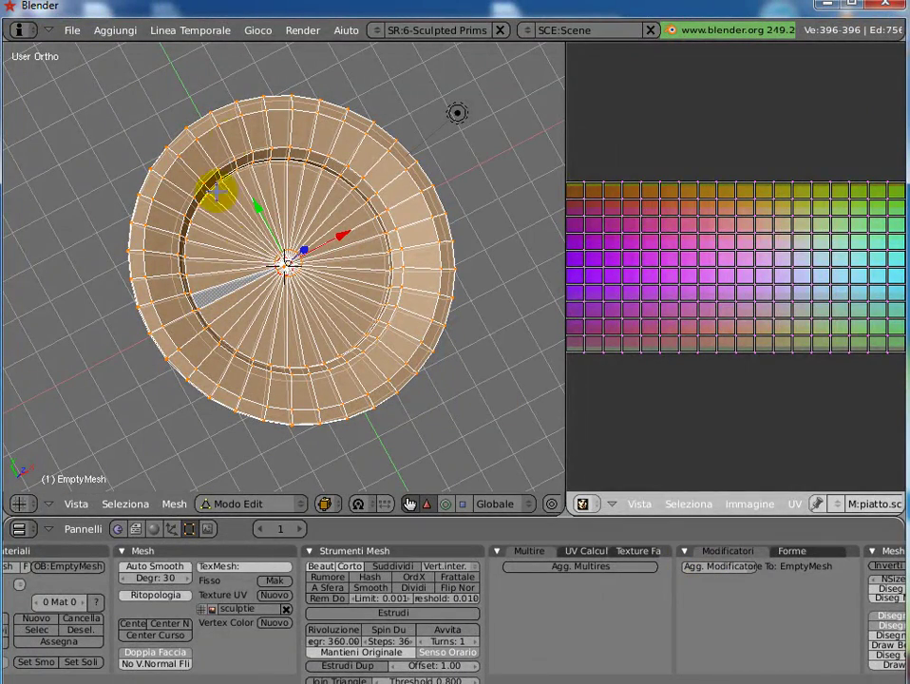
{"action": "mouse_move", "coordinate": [285, 258]}
{"action": "middle_mouse_down"}
{"action": "mouse_move", "coordinate": [342, 255]}
{"action": "mouse_move", "coordinate": [285, 261]}
{"action": "mouse_move", "coordinate": [304, 285]}
{"action": "mouse_move", "coordinate": [285, 263]}
{"action": "middle_mouse_up"}
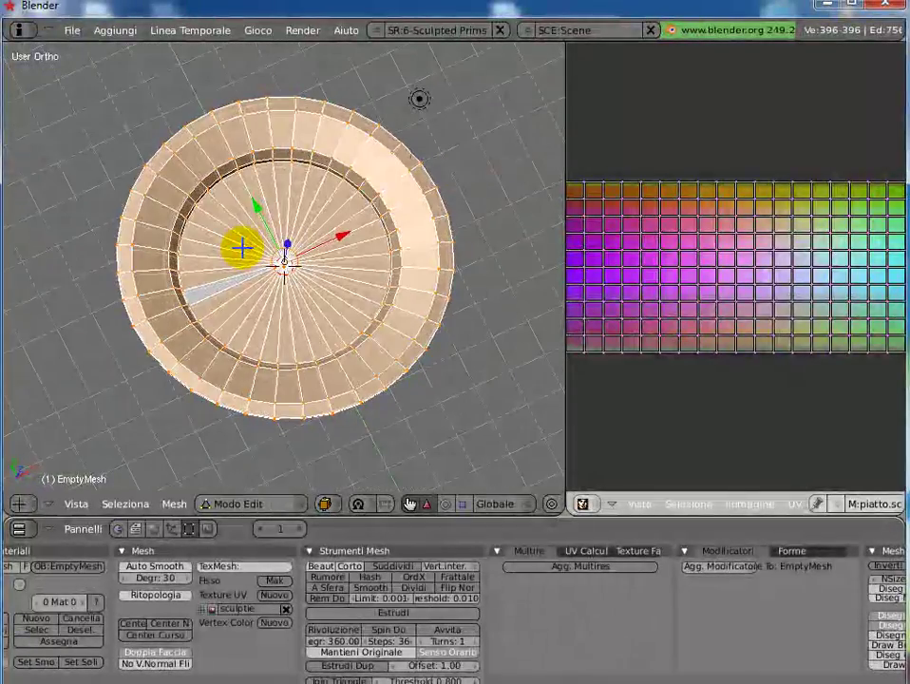
{"action": "scroll", "coordinate": [285, 263], "scroll_direction": "up", "scroll_amount": 3}
{"action": "scroll", "coordinate": [260, 249], "scroll_direction": "up", "scroll_amount": 3}
{"action": "scroll", "coordinate": [260, 249], "scroll_direction": "down", "scroll_amount": 3}
{"action": "scroll", "coordinate": [261, 249], "scroll_direction": "down", "scroll_amount": 1}
{"action": "scroll", "coordinate": [262, 249], "scroll_direction": "up", "scroll_amount": 4}
{"action": "scroll", "coordinate": [261, 249], "scroll_direction": "down", "scroll_amount": 3}
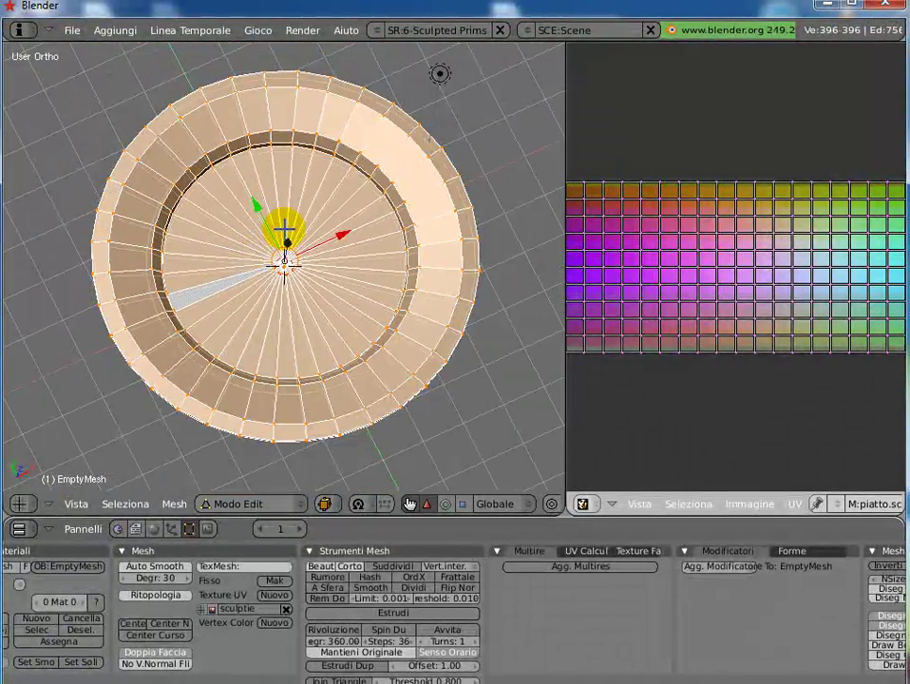